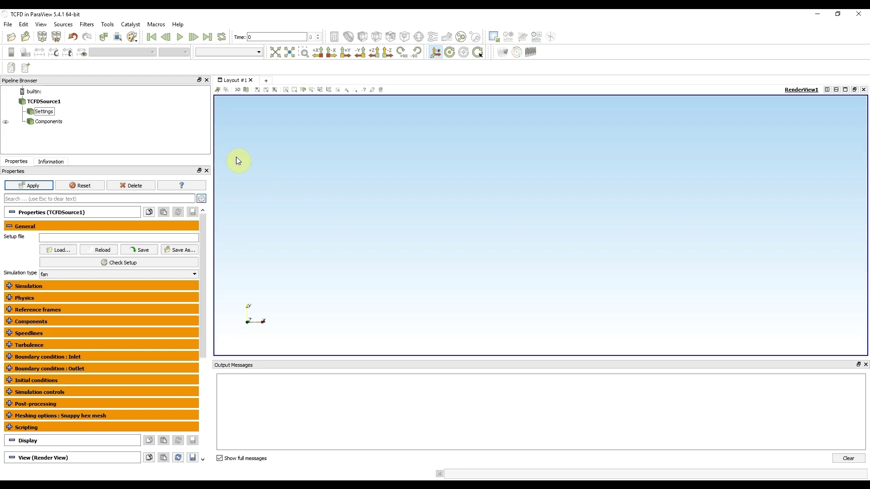
Save the setup as external-mesh.tcfd in the external-mesh-Francis folder on the Desktop.
{"action": "left_click", "coordinate": [176, 252]}
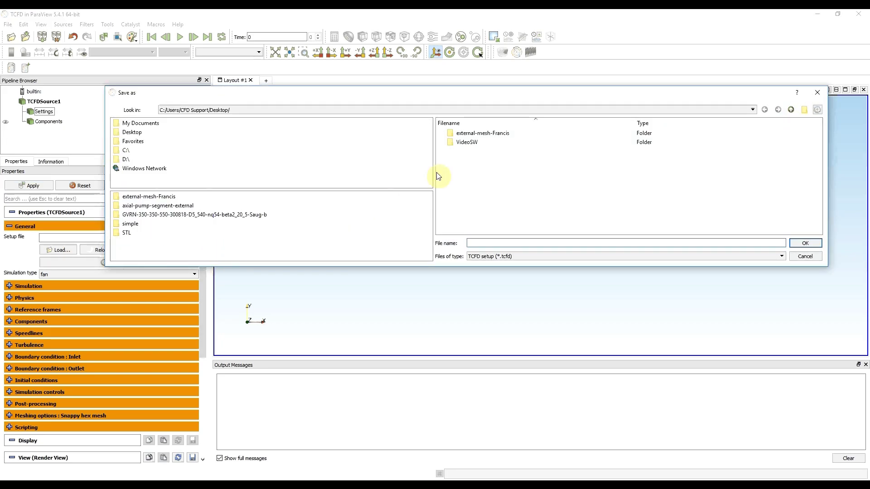
{"action": "double_click", "coordinate": [481, 134]}
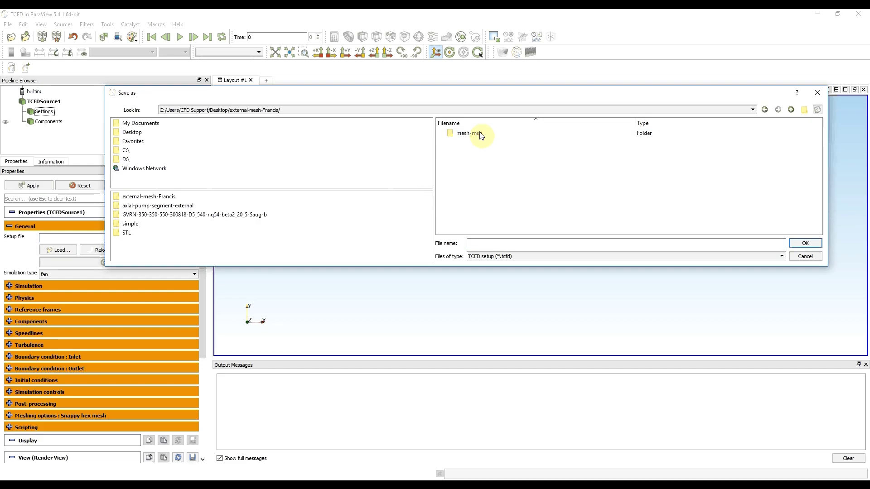
{"action": "left_click", "coordinate": [485, 243]}
{"action": "type", "text": "external-mesh.tcfd"}
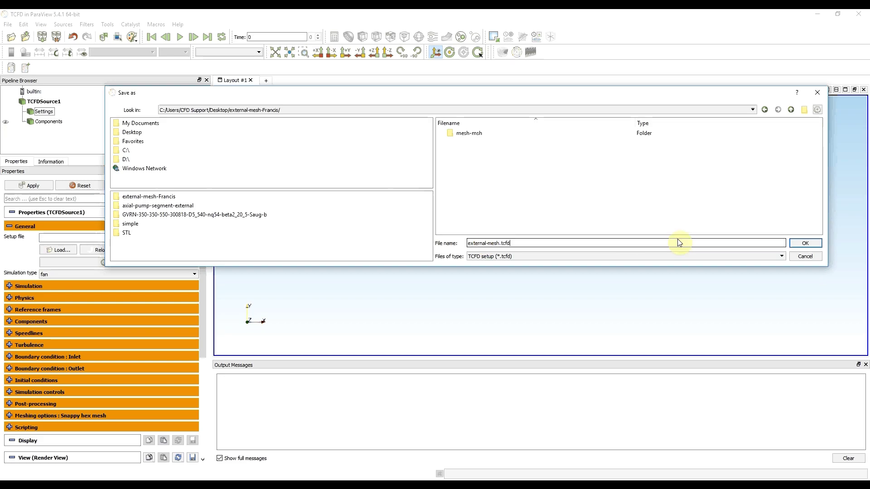
{"action": "left_click", "coordinate": [803, 245]}
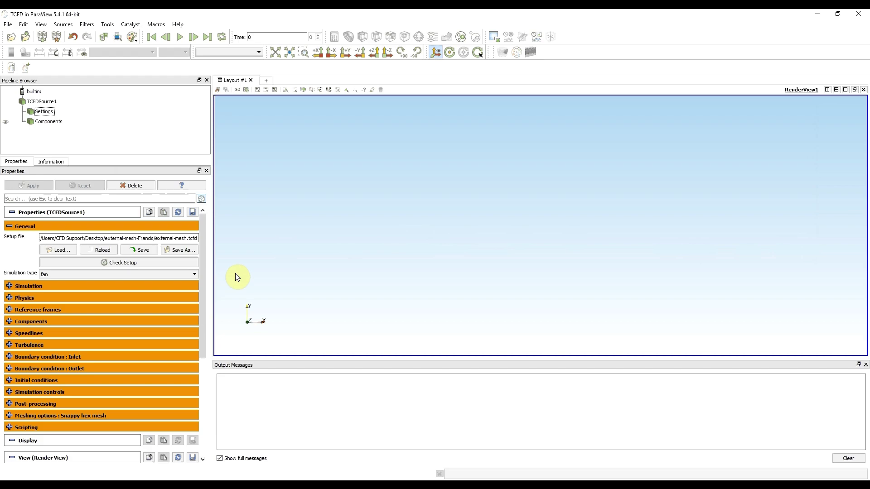
Set the number of components in the setup to 4.
{"action": "left_click", "coordinate": [27, 321]}
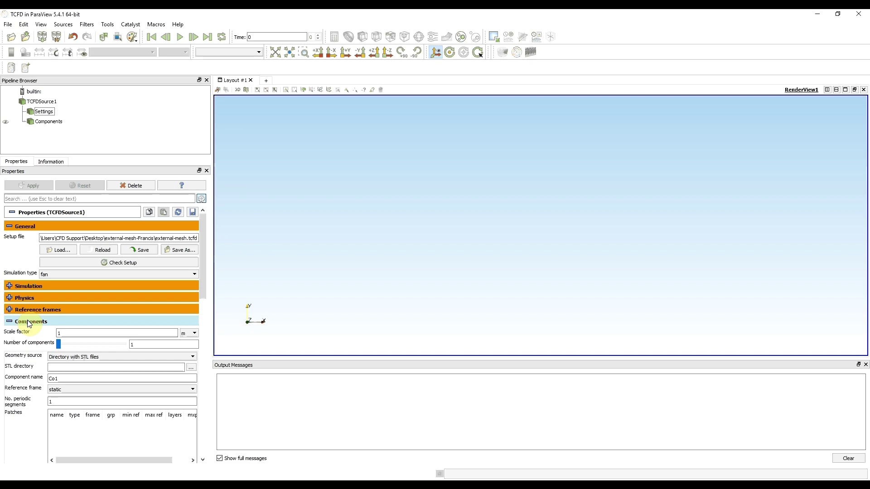
{"action": "left_click_drag", "start_coordinate": [149, 343], "coordinate": [90, 346]}
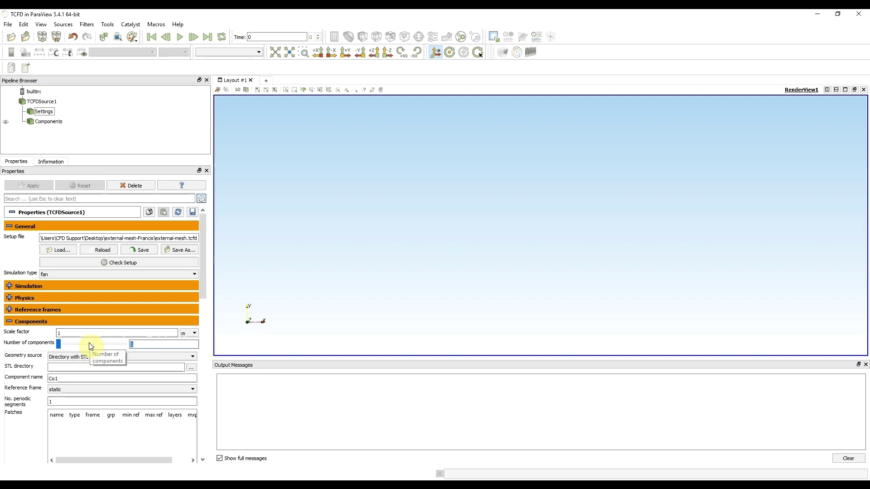
{"action": "left_click", "coordinate": [91, 347]}
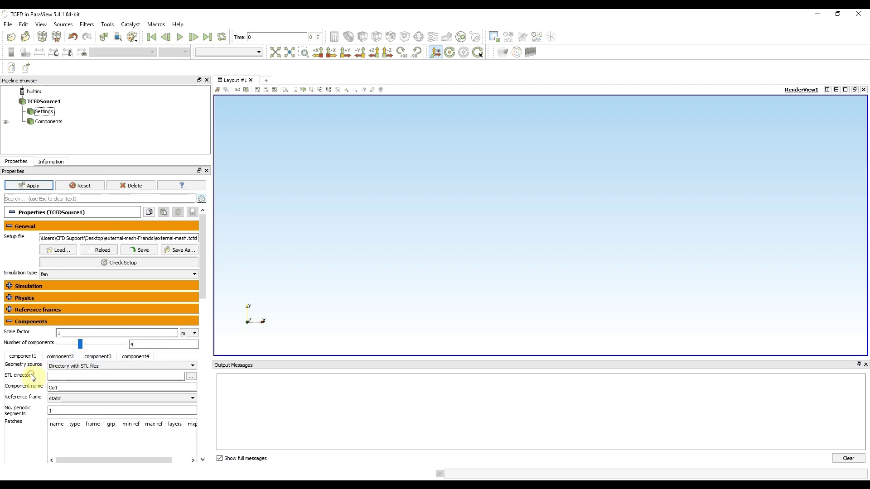
Set component1's geometry source to External Fluent mesh and load stay_segment.msh from external-mesh-Francis/mesh-msh on the Desktop.
{"action": "left_click", "coordinate": [145, 366]}
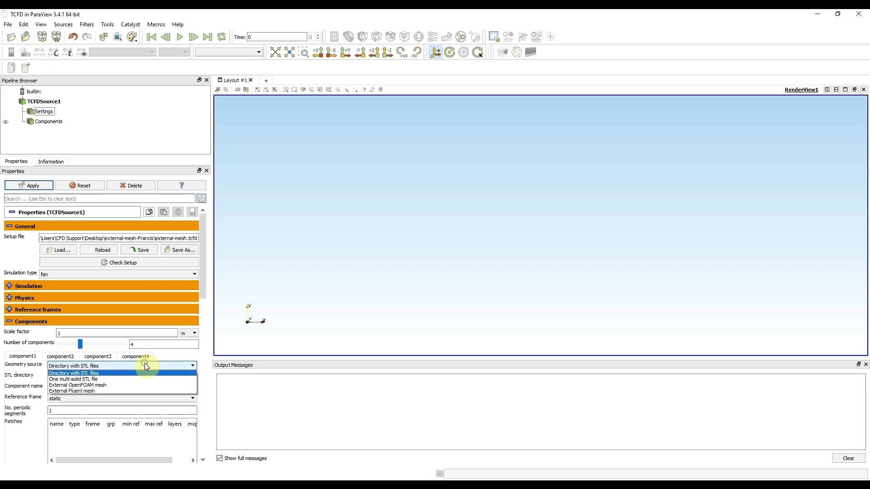
{"action": "left_click", "coordinate": [90, 392]}
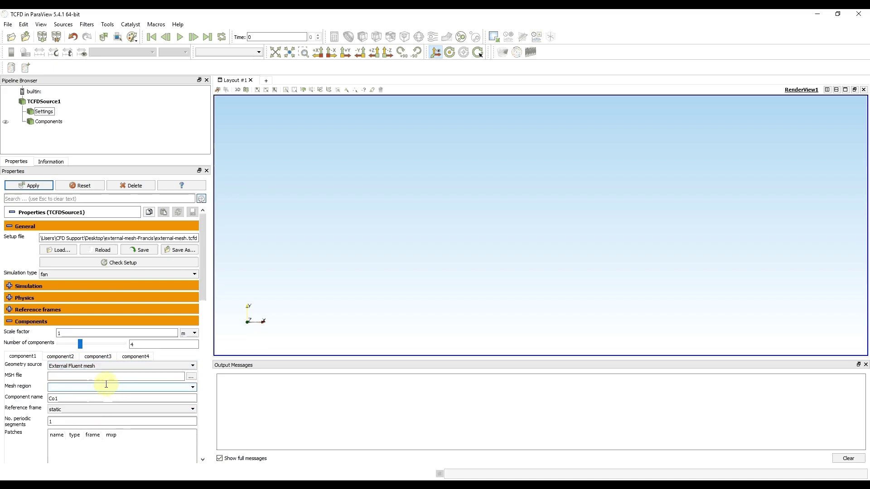
{"action": "left_click", "coordinate": [190, 377]}
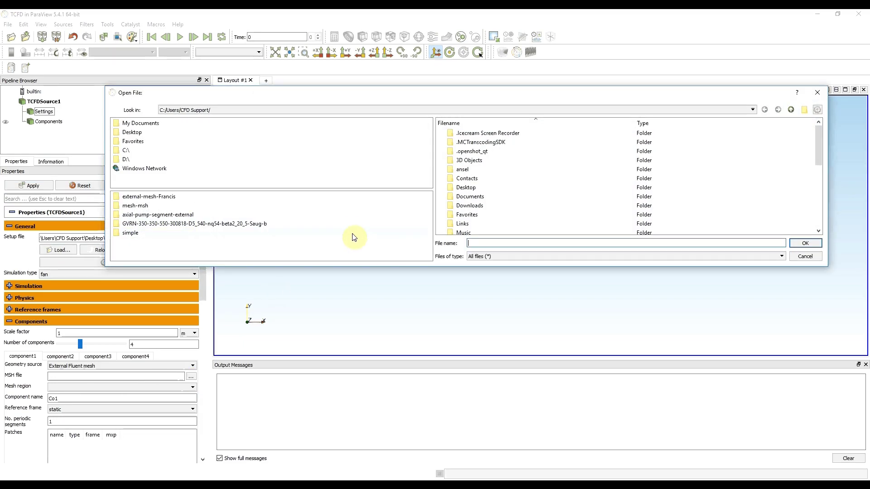
{"action": "left_click", "coordinate": [134, 132]}
{"action": "double_click", "coordinate": [475, 134]}
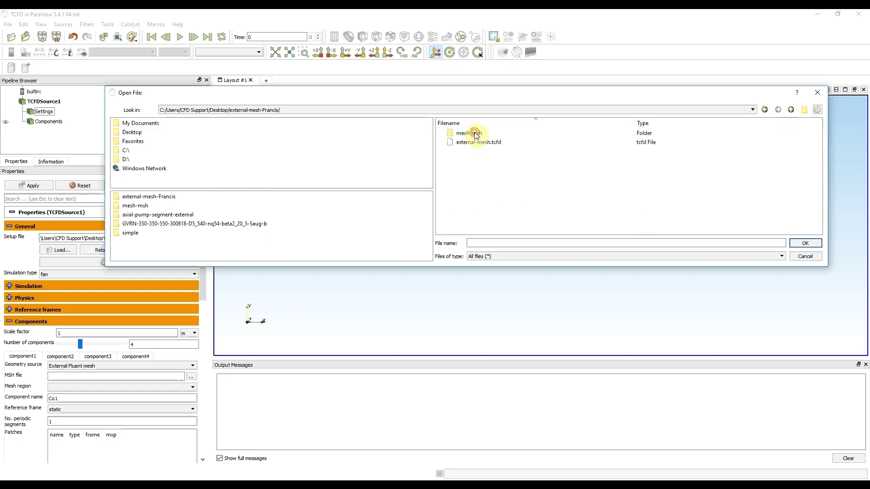
{"action": "double_click", "coordinate": [474, 133]}
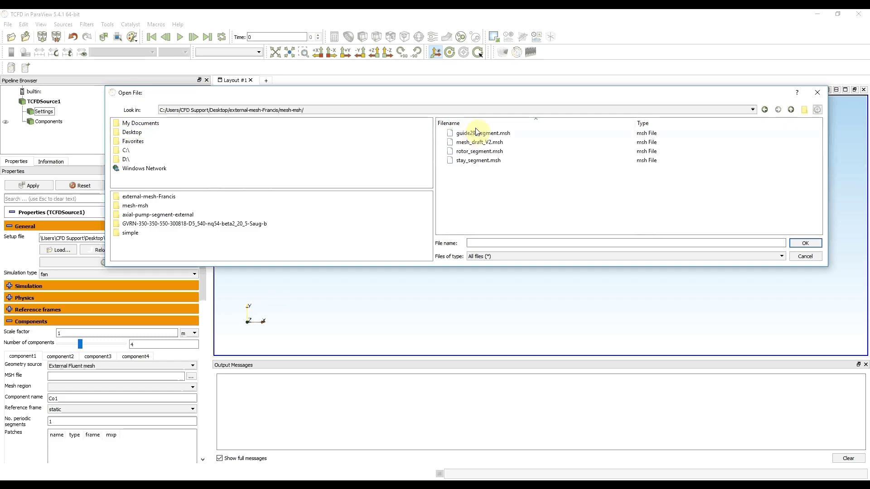
{"action": "left_click", "coordinate": [475, 161]}
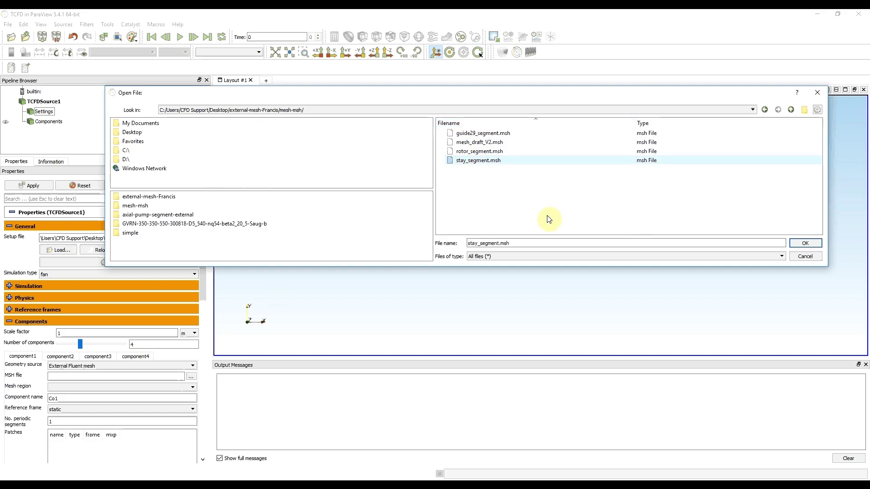
{"action": "left_click", "coordinate": [804, 245]}
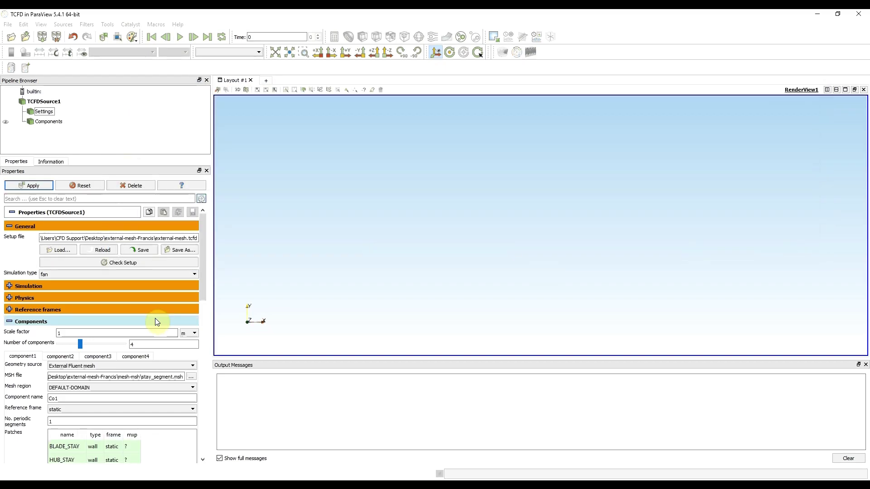
Set the type of component1's BLADE_STAY patch to blade.
{"action": "left_click_drag", "start_coordinate": [202, 256], "coordinate": [208, 299]}
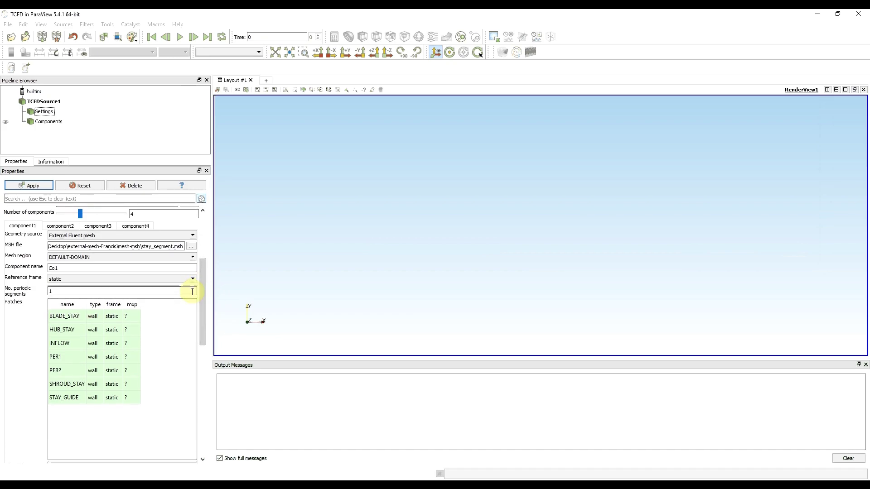
{"action": "double_click", "coordinate": [95, 316]}
{"action": "left_click", "coordinate": [95, 316]}
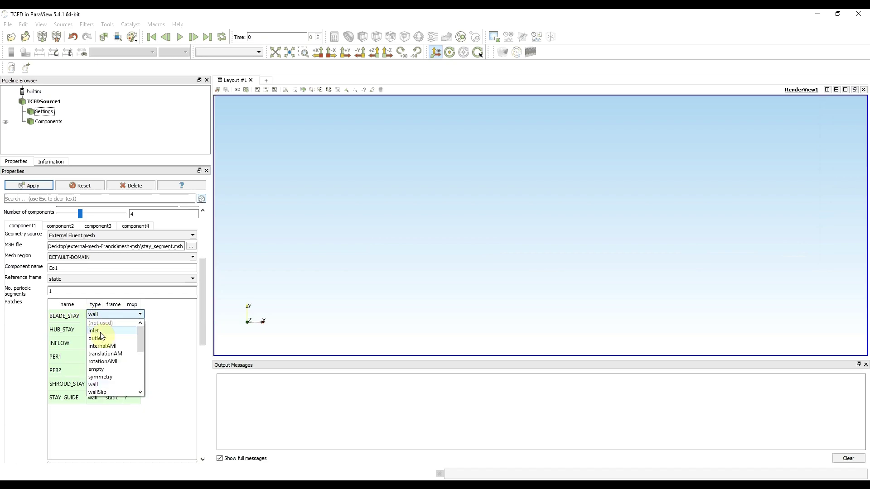
{"action": "scroll", "coordinate": [117, 377], "scroll_direction": "down", "scroll_amount": 2}
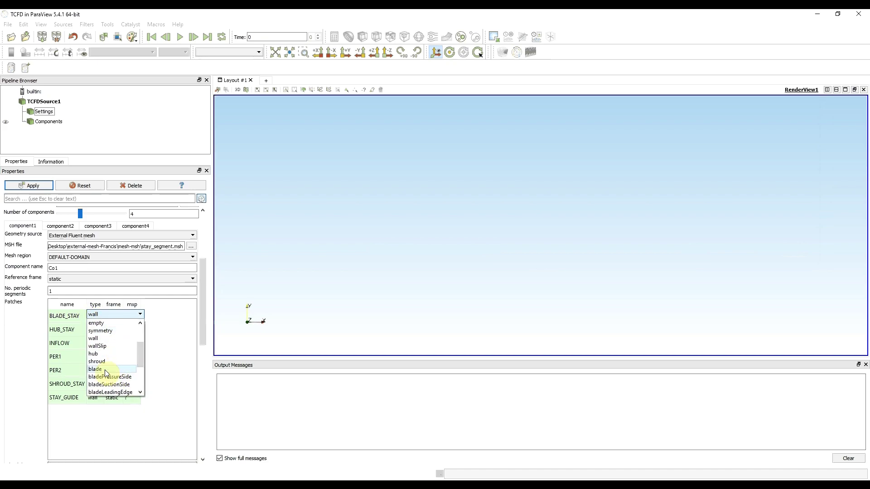
{"action": "left_click", "coordinate": [105, 369]}
{"action": "left_click", "coordinate": [158, 366]}
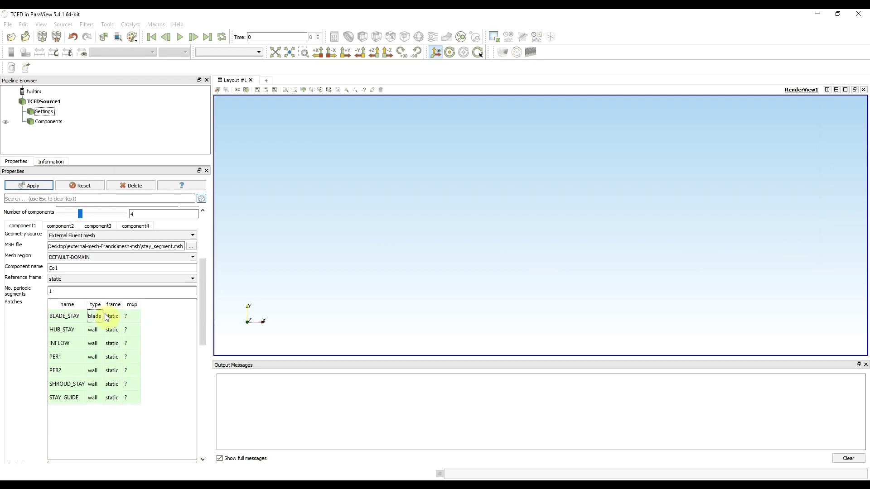
Set component1's HUB_STAY patch to type hub and its INFLOW patch to type inlet.
{"action": "double_click", "coordinate": [95, 330]}
{"action": "left_click", "coordinate": [95, 330]}
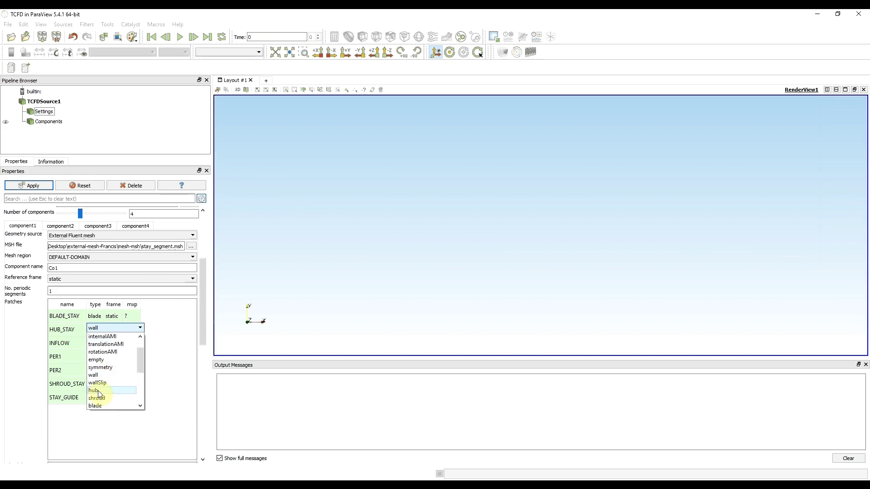
{"action": "left_click", "coordinate": [95, 390]}
{"action": "double_click", "coordinate": [91, 344]}
{"action": "left_click", "coordinate": [92, 343]}
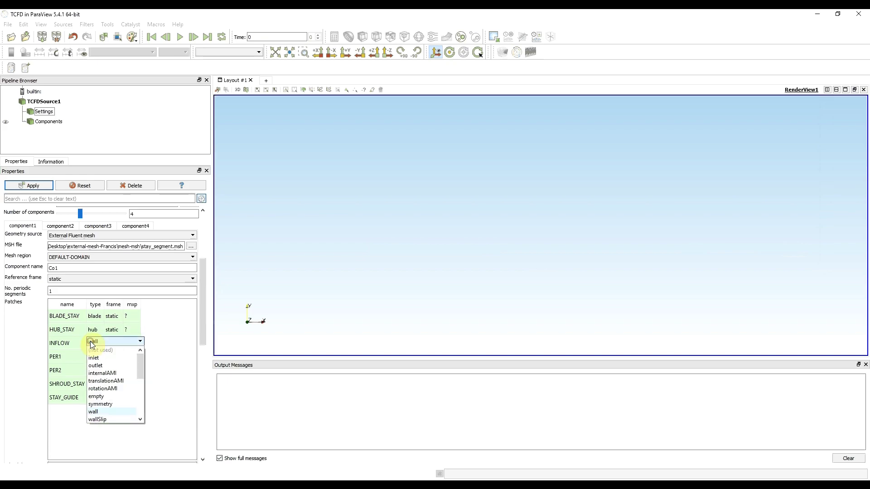
{"action": "left_click", "coordinate": [97, 361]}
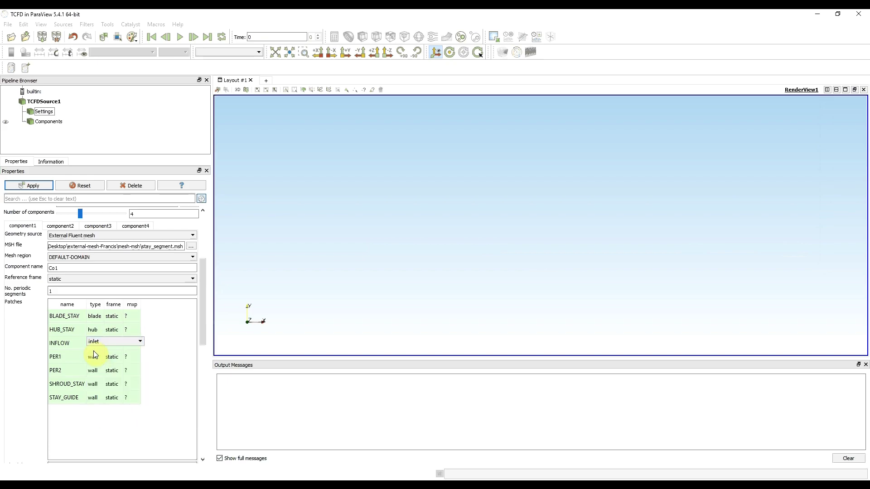
Set component1's PER1 and PER2 patches to type rotationAMI and connect PER1 to PER2.
{"action": "double_click", "coordinate": [96, 358]}
{"action": "left_click", "coordinate": [96, 357]}
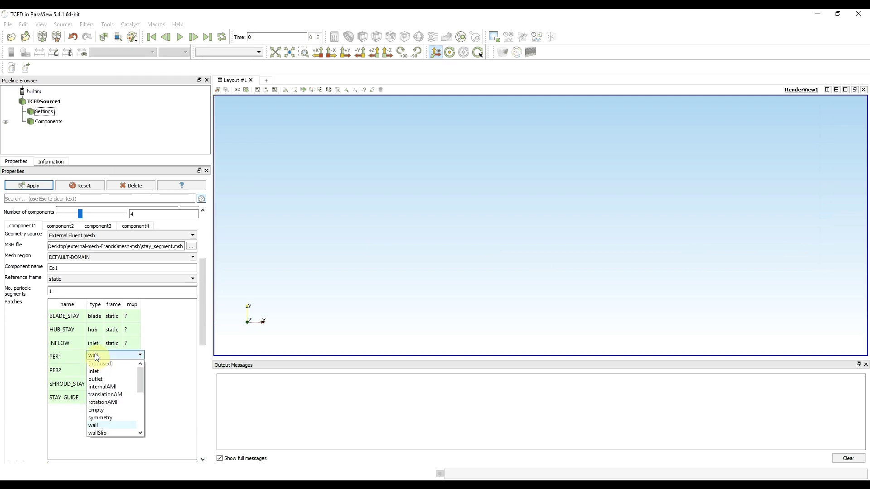
{"action": "left_click", "coordinate": [111, 403]}
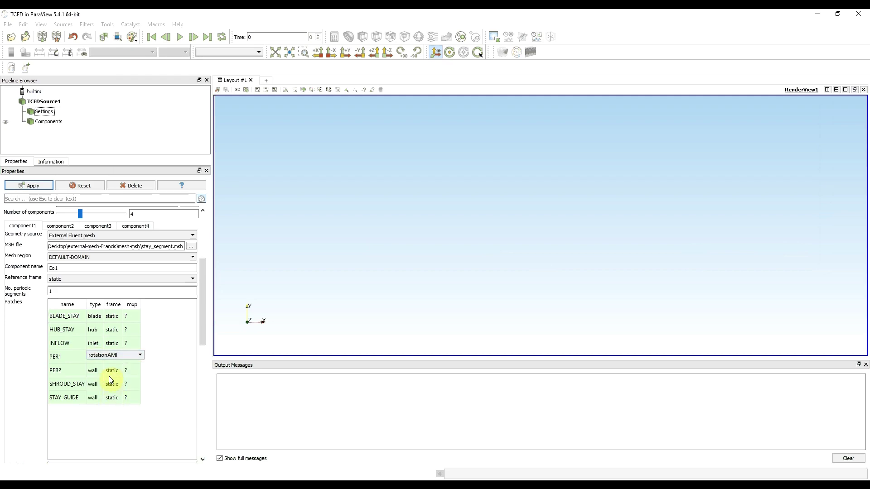
{"action": "double_click", "coordinate": [96, 370]}
{"action": "left_click", "coordinate": [94, 370]}
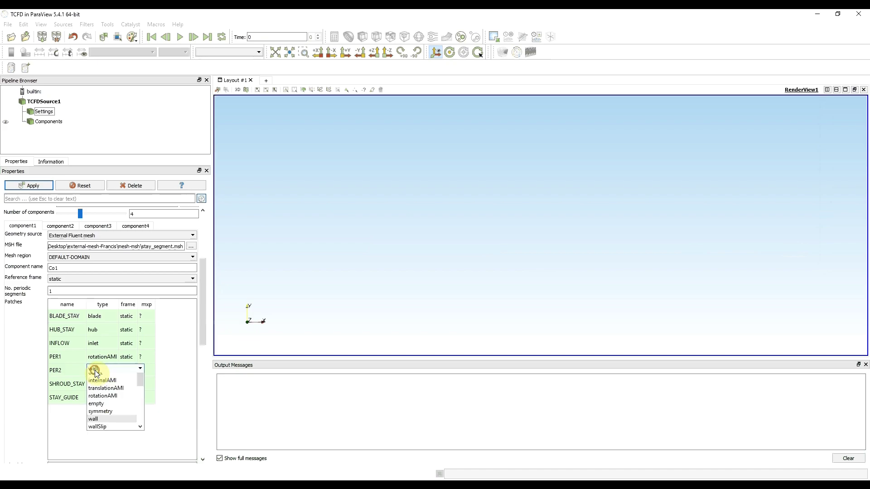
{"action": "left_click", "coordinate": [109, 415]}
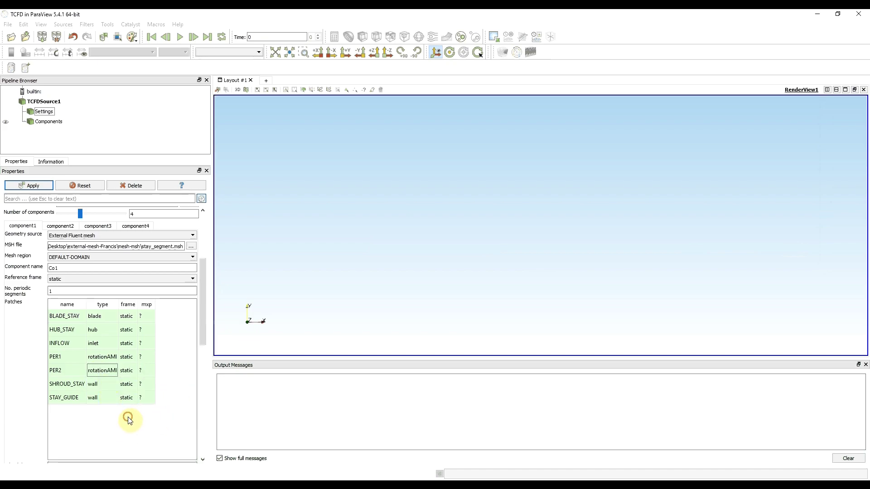
{"action": "right_click", "coordinate": [105, 357]}
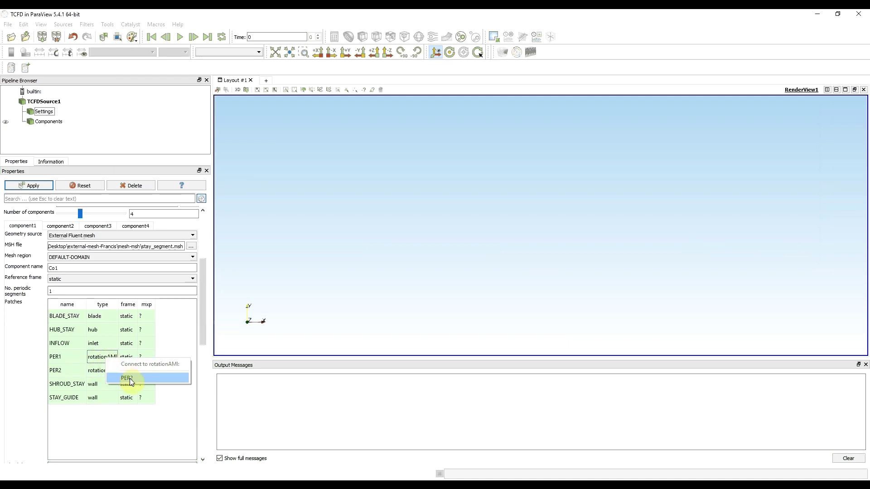
{"action": "left_click", "coordinate": [127, 378]}
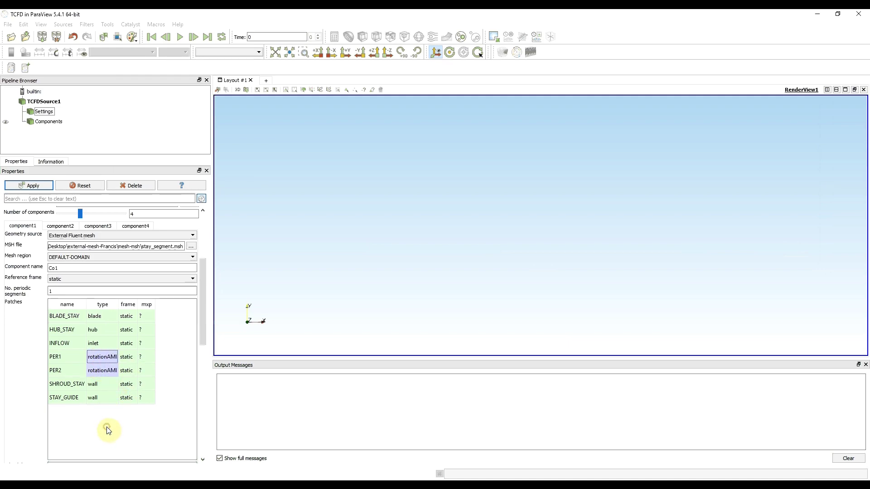
Set the type of component1's SHROUD_STAY patch to shroud.
{"action": "left_click", "coordinate": [103, 383]}
{"action": "left_click", "coordinate": [105, 384]}
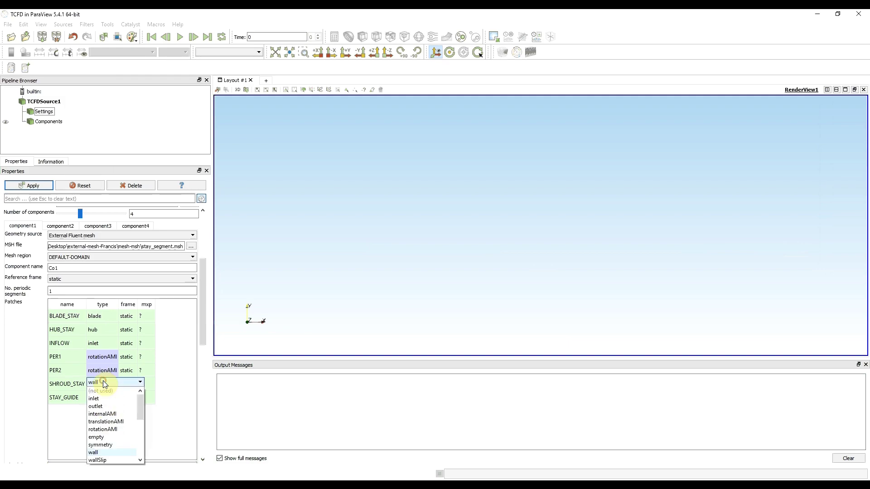
{"action": "scroll", "coordinate": [113, 443], "scroll_direction": "down", "scroll_amount": 2}
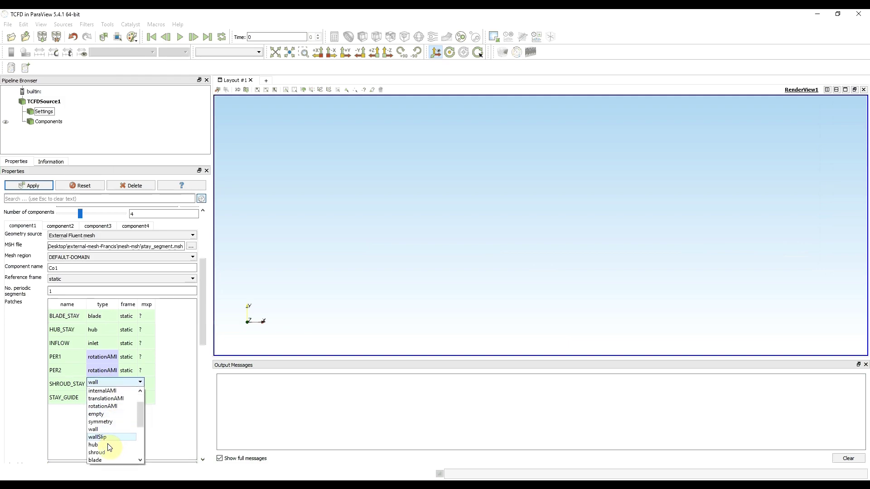
{"action": "left_click", "coordinate": [99, 452]}
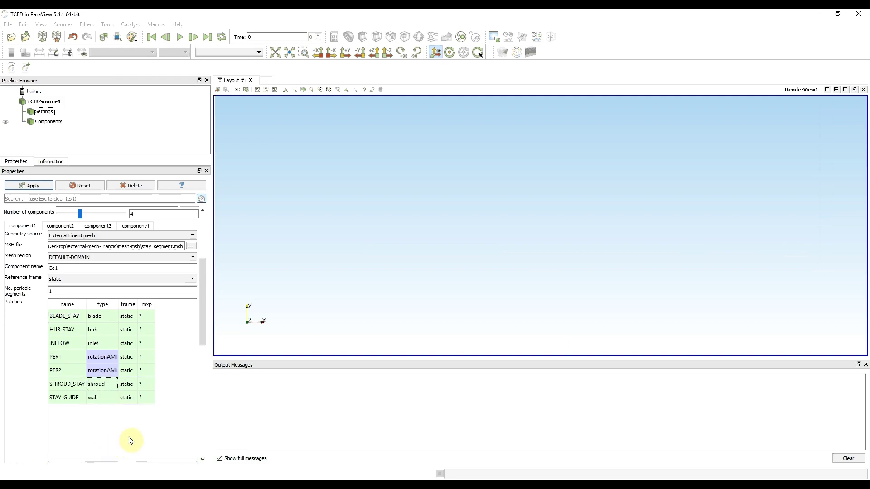
Set component1's STAY_GUIDE patch to type outletInterface and connect it to component Co2.
{"action": "double_click", "coordinate": [97, 396]}
{"action": "scroll", "coordinate": [112, 436], "scroll_direction": "down", "scroll_amount": 3}
{"action": "scroll", "coordinate": [111, 435], "scroll_direction": "down", "scroll_amount": 3}
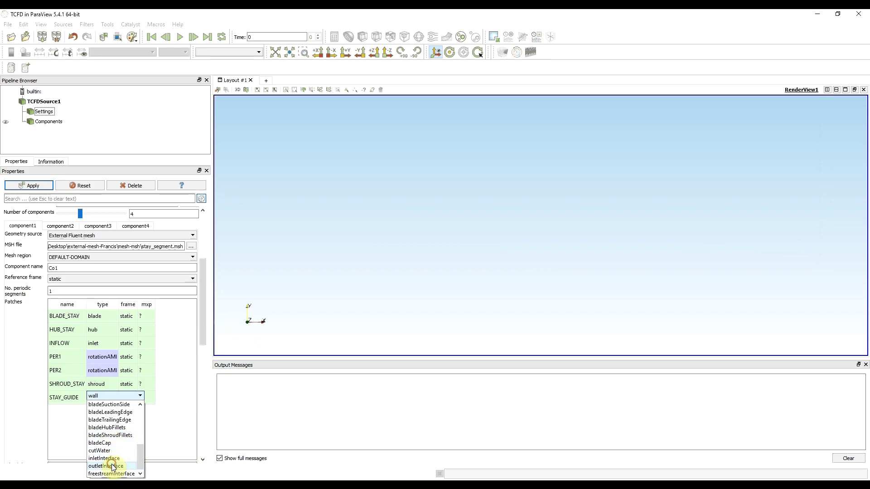
{"action": "left_click", "coordinate": [112, 466]}
{"action": "left_click", "coordinate": [121, 431]}
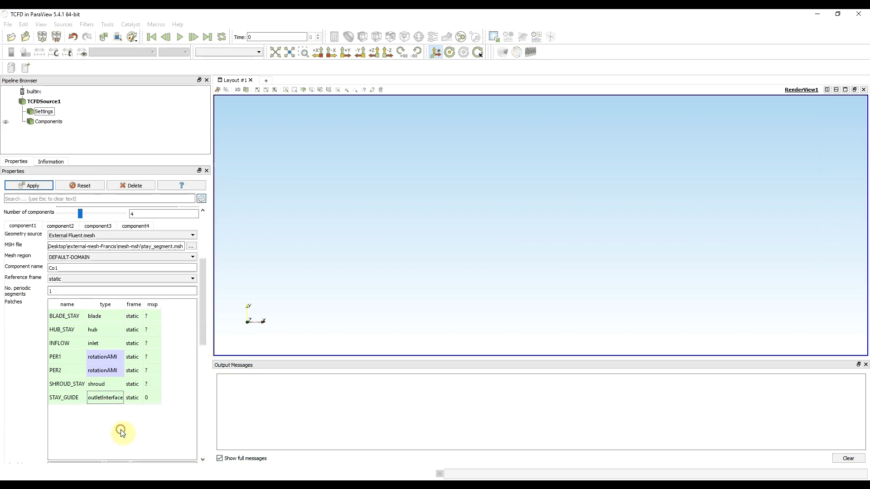
{"action": "right_click", "coordinate": [107, 399]}
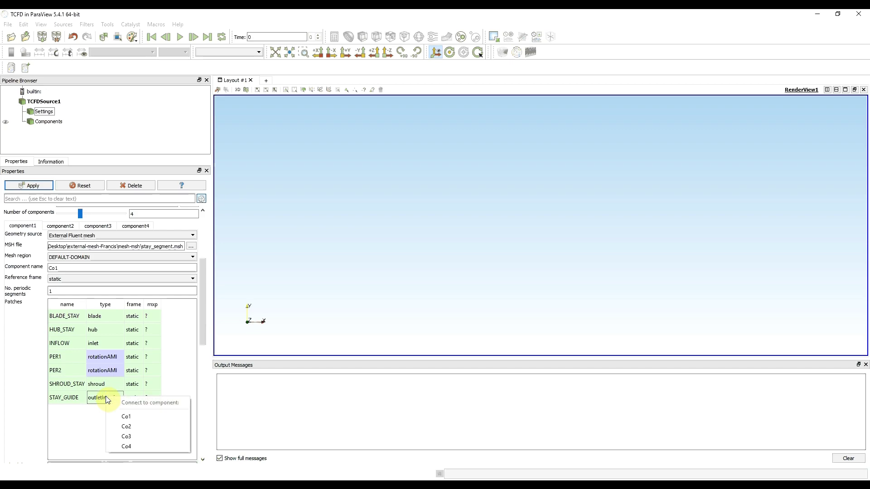
{"action": "left_click", "coordinate": [138, 429]}
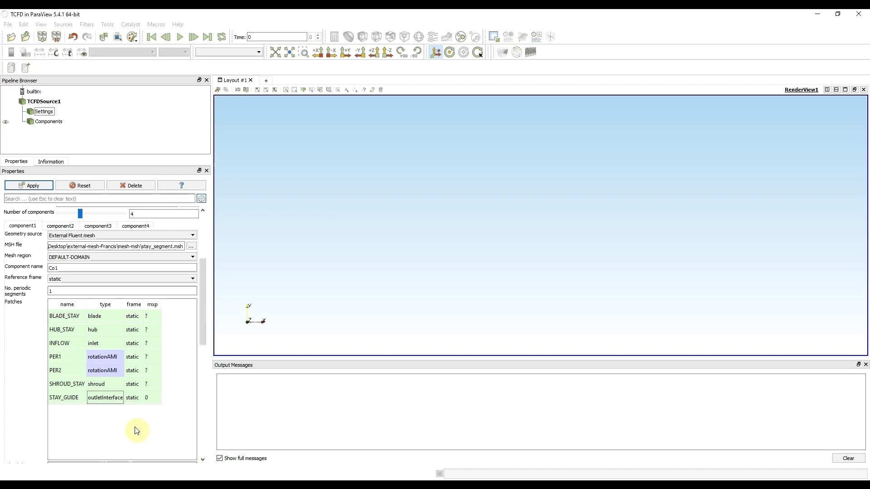
Load guide29_segment.msh as component2's external Fluent mesh and set its number of periodic segments to 24.
{"action": "left_click", "coordinate": [65, 228]}
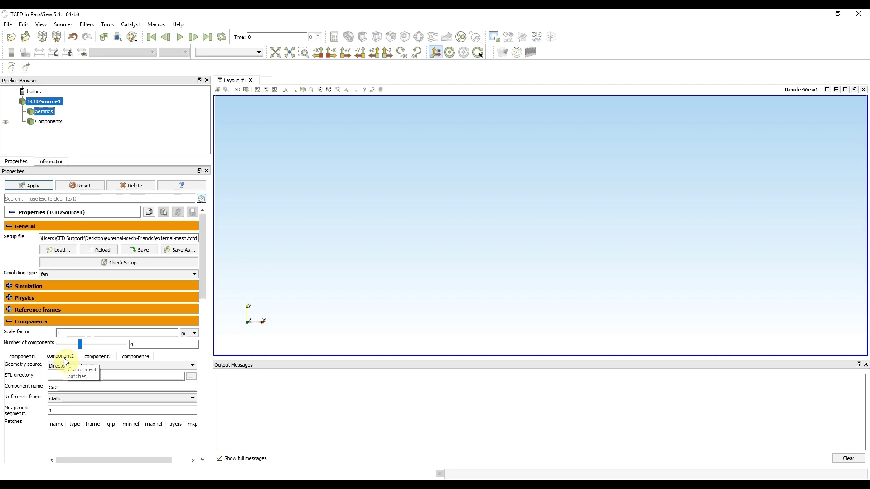
{"action": "left_click", "coordinate": [193, 366]}
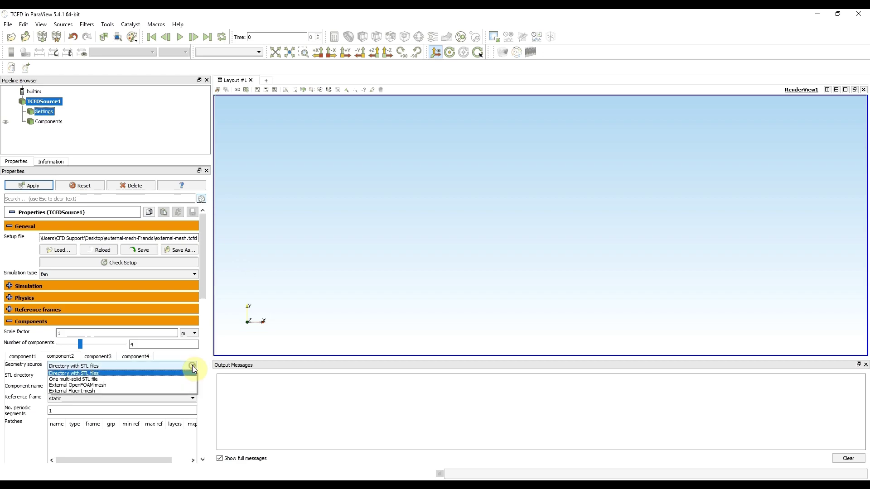
{"action": "left_click", "coordinate": [84, 392]}
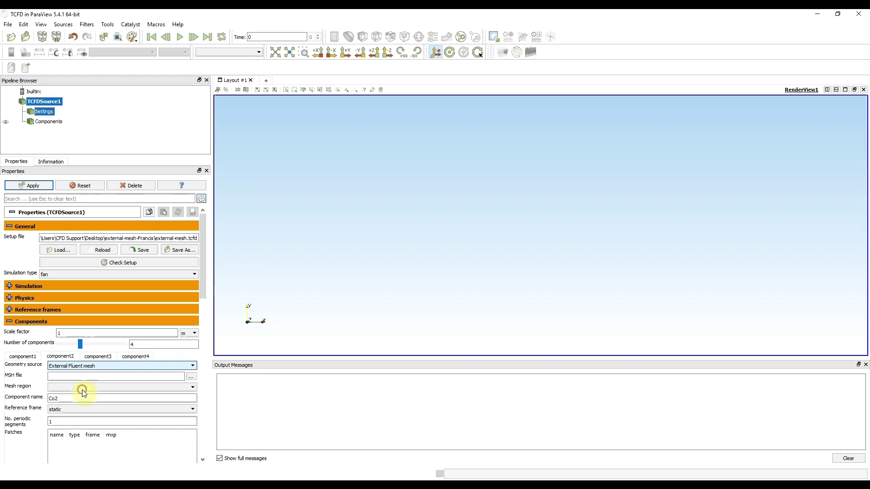
{"action": "left_click", "coordinate": [192, 377]}
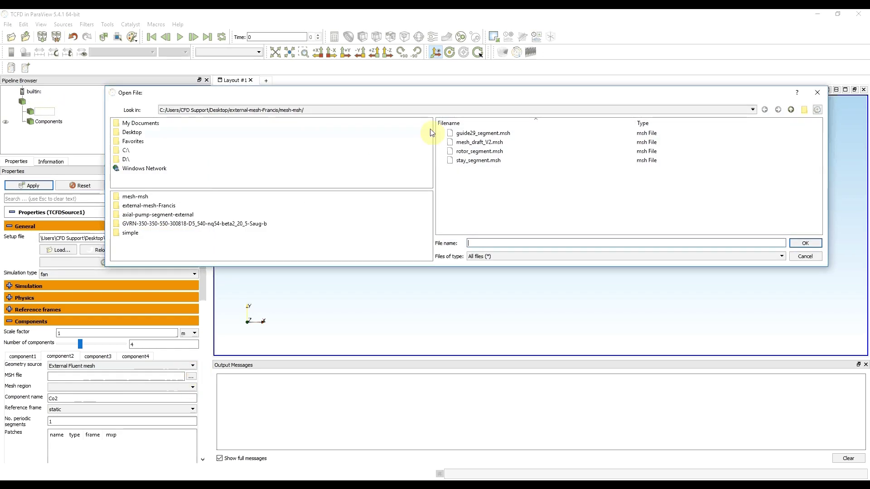
{"action": "left_click", "coordinate": [474, 133]}
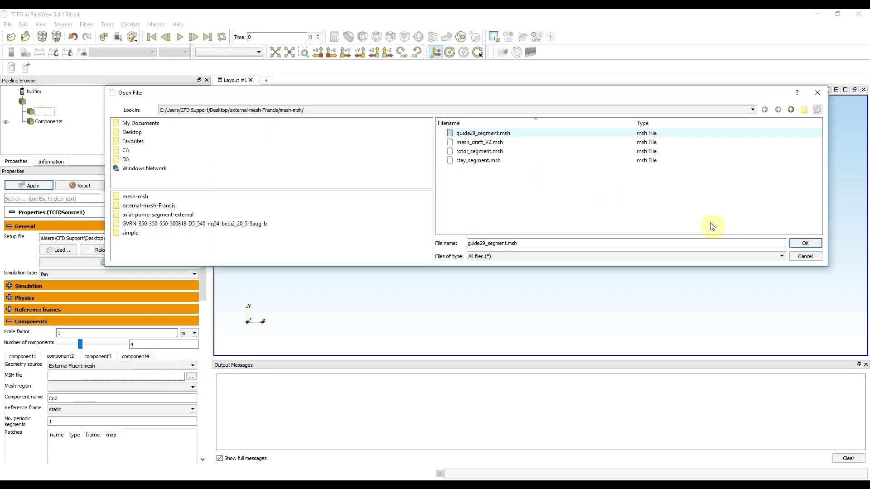
{"action": "left_click", "coordinate": [806, 244]}
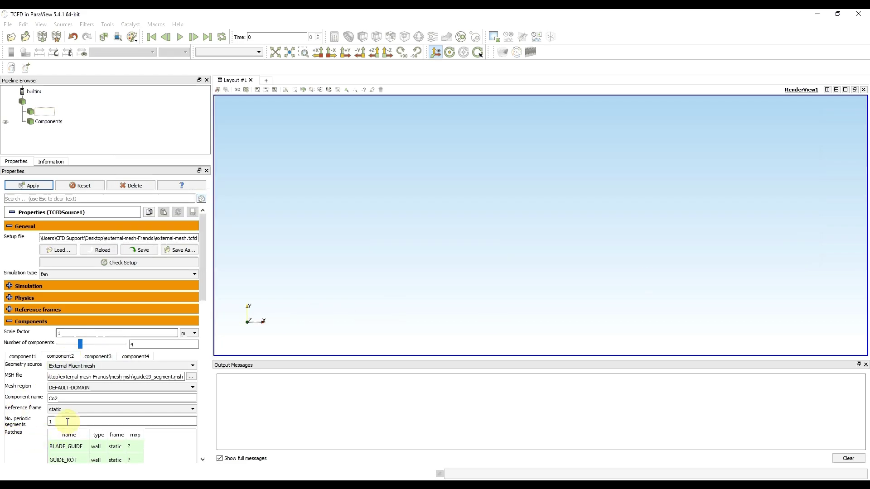
{"action": "left_click_drag", "start_coordinate": [66, 421], "coordinate": [1, 423]}
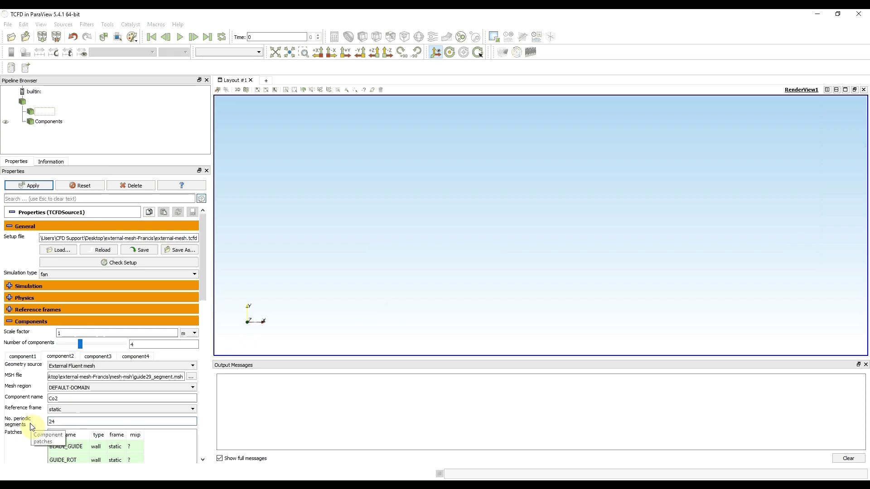
Edit component1's number of periodic segments and return to component2's settings.
{"action": "left_click", "coordinate": [29, 357]}
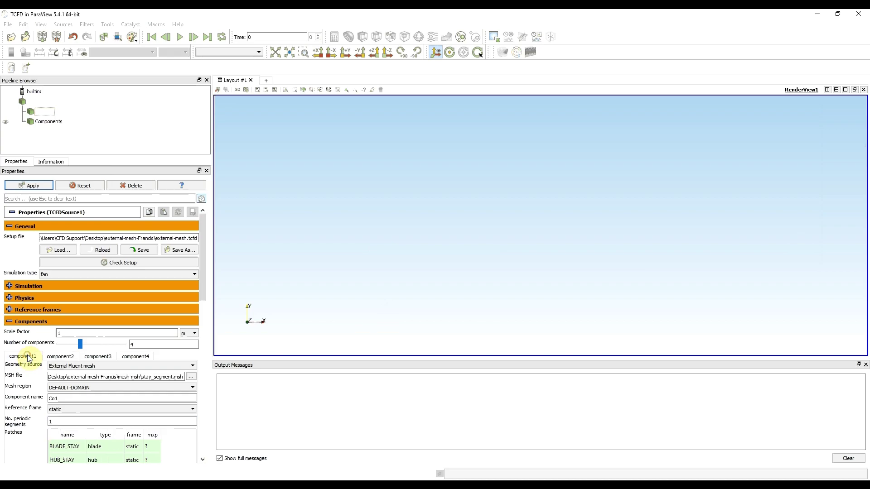
{"action": "left_click", "coordinate": [64, 422]}
{"action": "left_click_drag", "start_coordinate": [40, 421], "coordinate": [0, 416]}
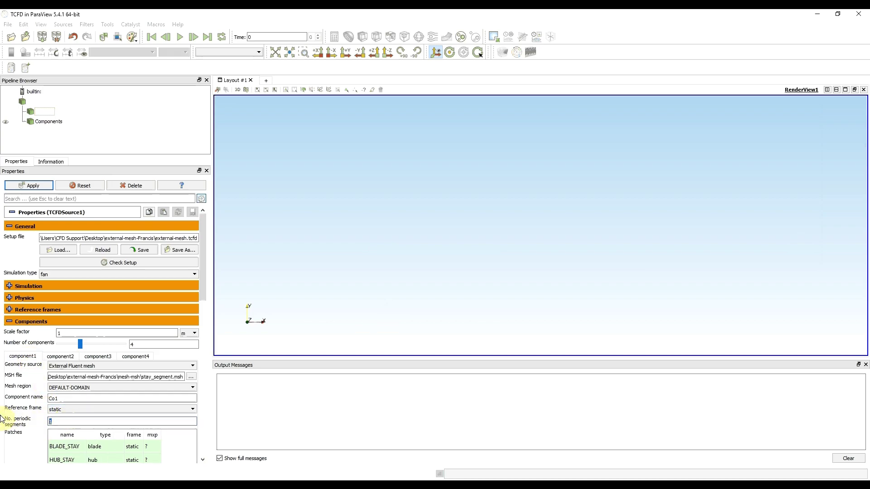
{"action": "left_click", "coordinate": [57, 358]}
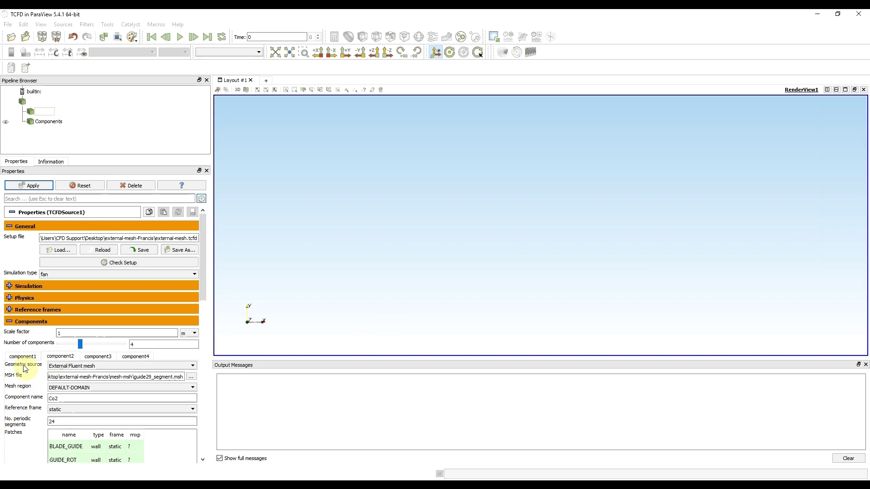
Set the type of component2's BLADE_GUIDE patch to blade.
{"action": "left_click_drag", "start_coordinate": [199, 275], "coordinate": [208, 324]}
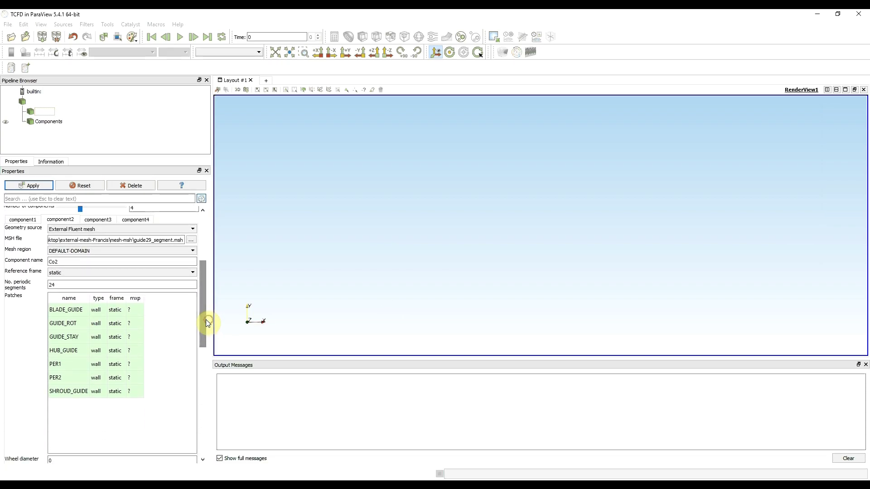
{"action": "double_click", "coordinate": [99, 309]}
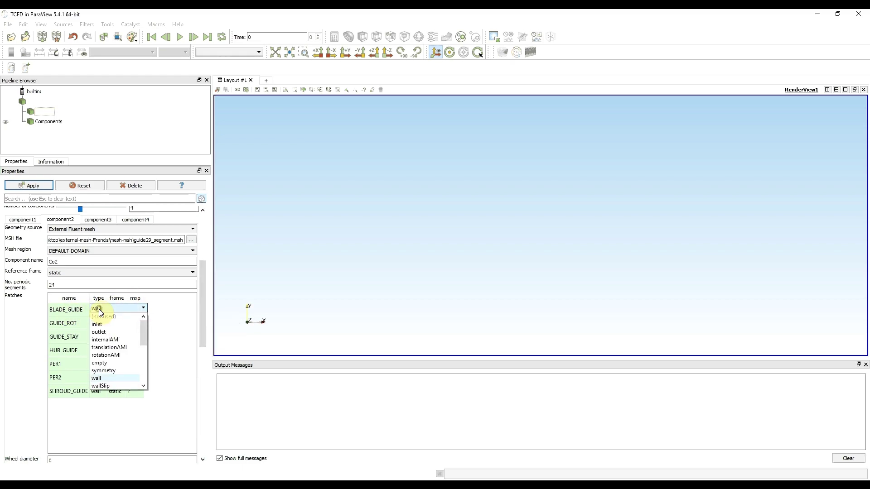
{"action": "scroll", "coordinate": [118, 349], "scroll_direction": "down", "scroll_amount": 3}
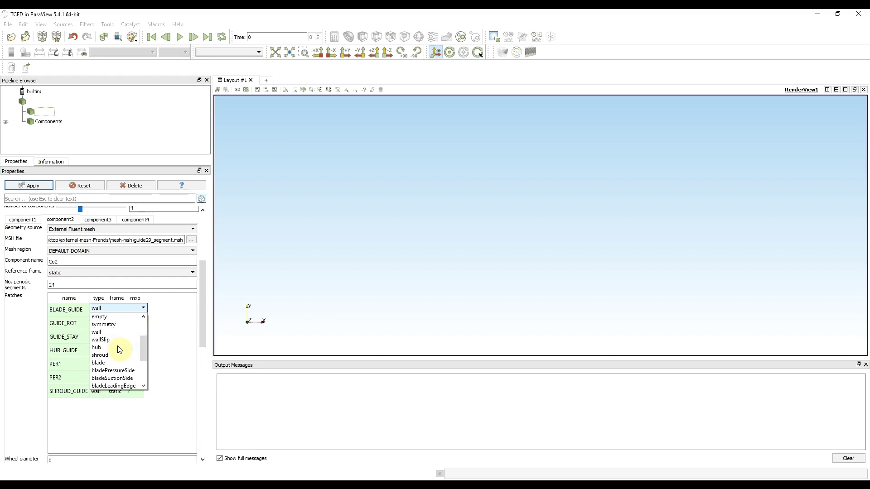
{"action": "left_click", "coordinate": [108, 361]}
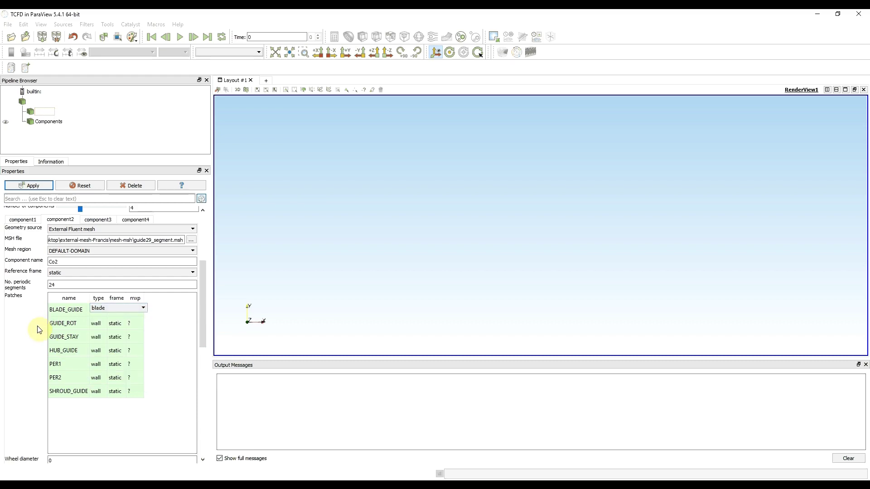
Set the type of component2's GUIDE_ROT patch to outletInterface.
{"action": "left_click", "coordinate": [99, 322]}
{"action": "left_click", "coordinate": [99, 322]}
{"action": "left_click", "coordinate": [100, 323]}
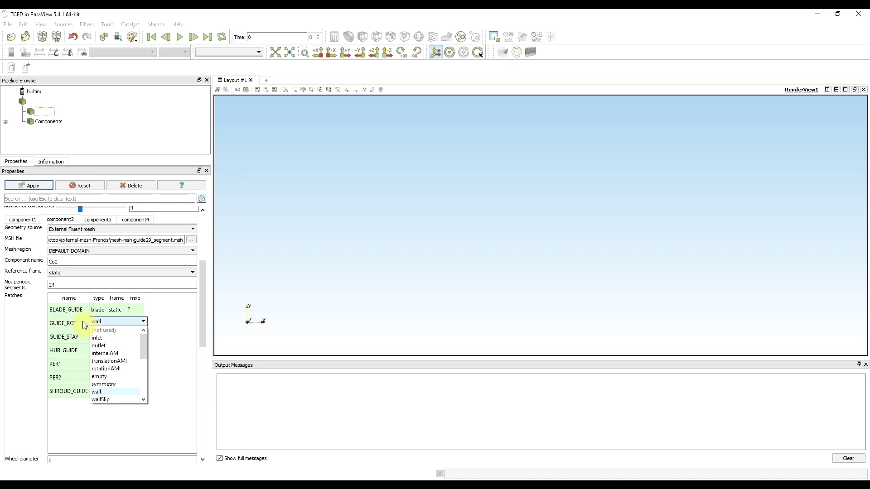
{"action": "scroll", "coordinate": [120, 378], "scroll_direction": "down", "scroll_amount": 4}
{"action": "scroll", "coordinate": [121, 384], "scroll_direction": "down", "scroll_amount": 3}
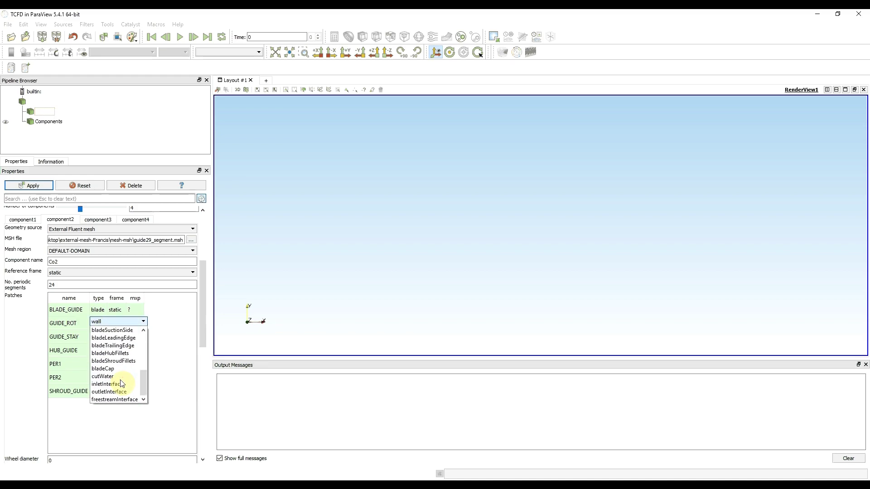
{"action": "left_click", "coordinate": [121, 391]}
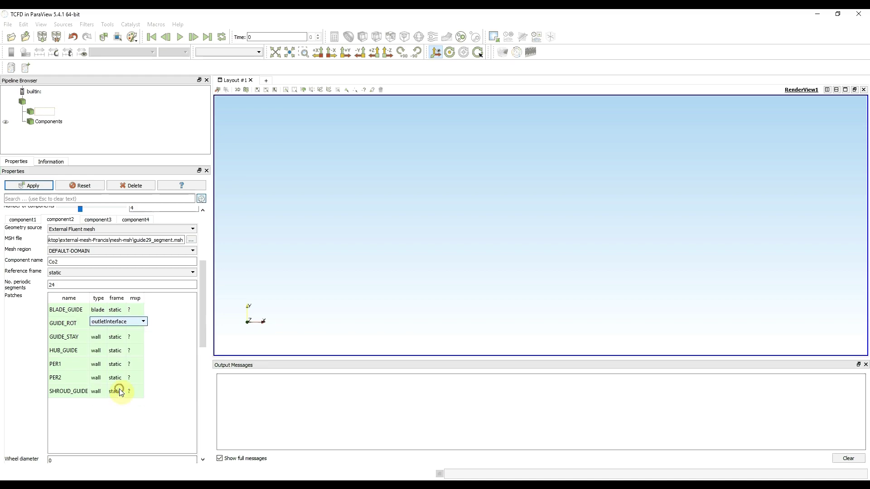
Set the type of component2's GUIDE_STAY patch to inletInterface.
{"action": "left_click", "coordinate": [98, 338]}
{"action": "left_click", "coordinate": [103, 336]}
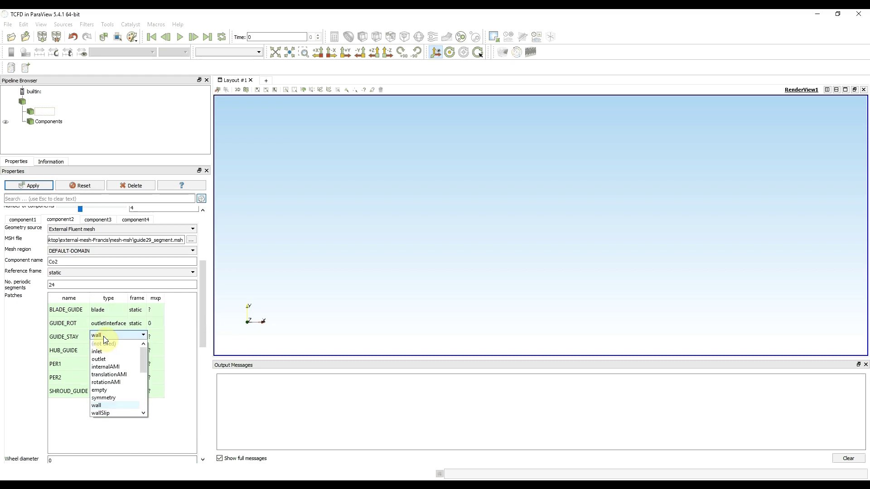
{"action": "scroll", "coordinate": [116, 376], "scroll_direction": "down", "scroll_amount": 4}
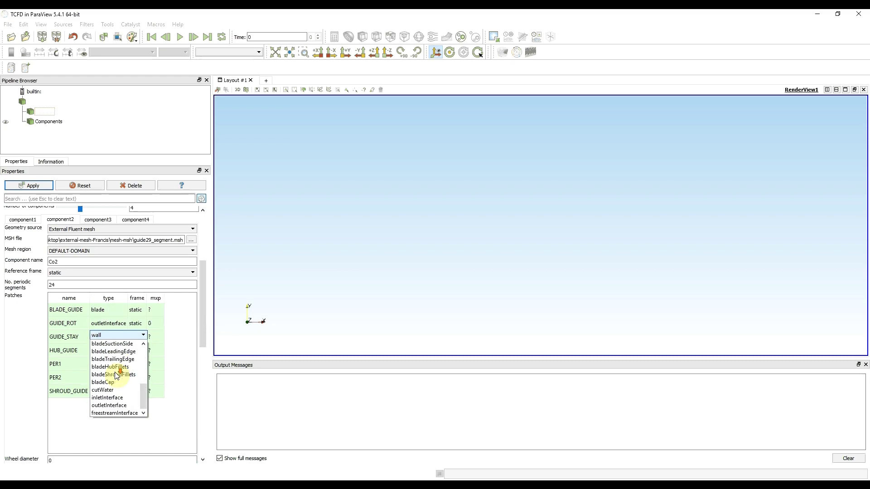
{"action": "left_click", "coordinate": [118, 398]}
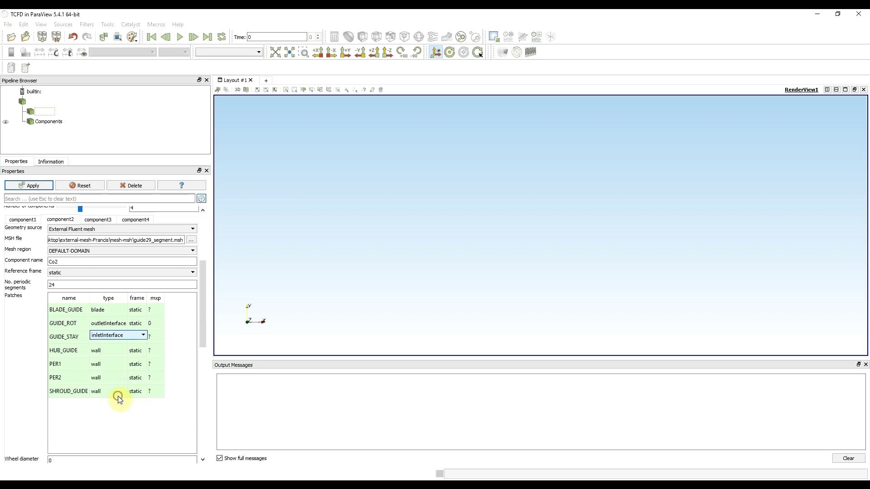
{"action": "left_click", "coordinate": [32, 340]}
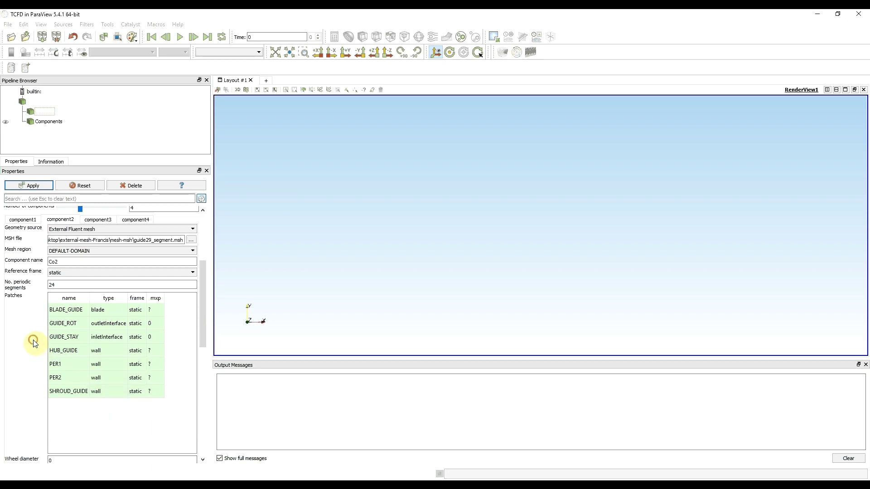
Connect component2's GUIDE_STAY interface to component Co1 and its GUIDE_ROT interface to component Co3.
{"action": "left_click", "coordinate": [111, 337]}
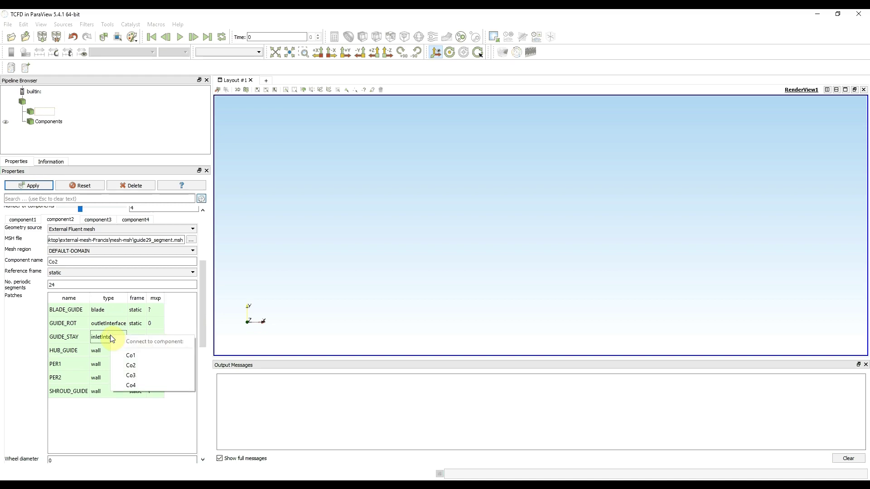
{"action": "left_click", "coordinate": [135, 355]}
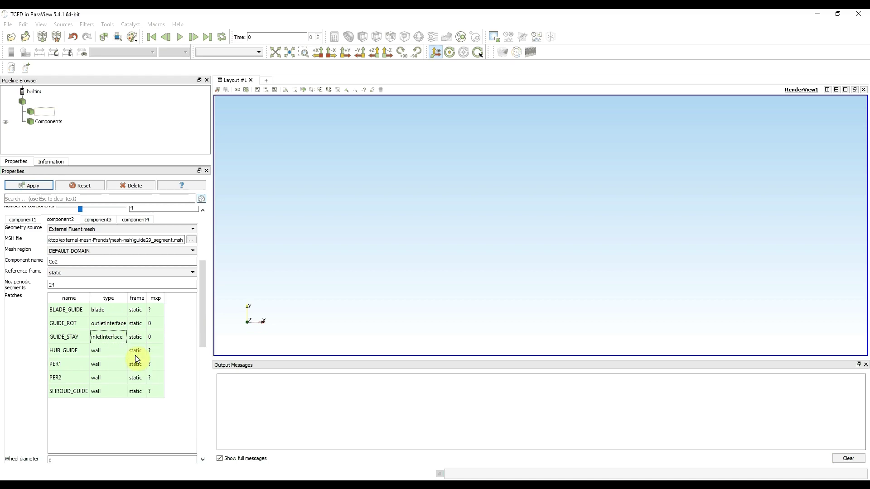
{"action": "left_click", "coordinate": [112, 324]}
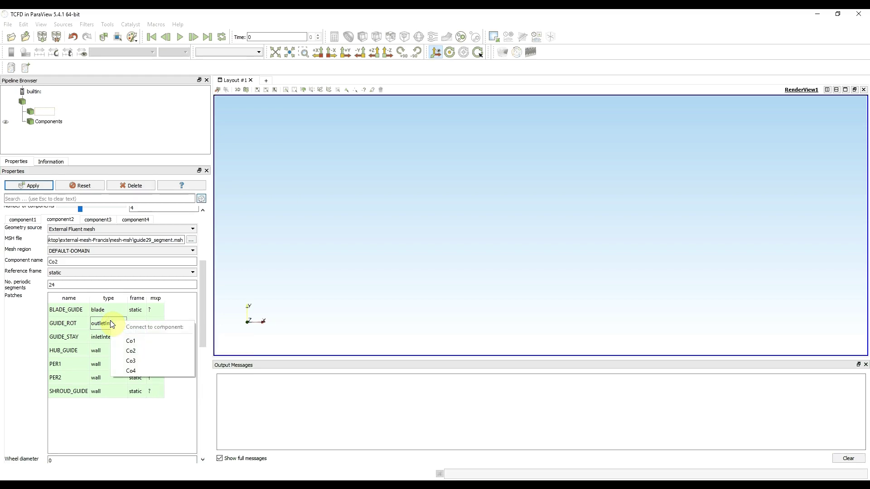
{"action": "left_click", "coordinate": [141, 360]}
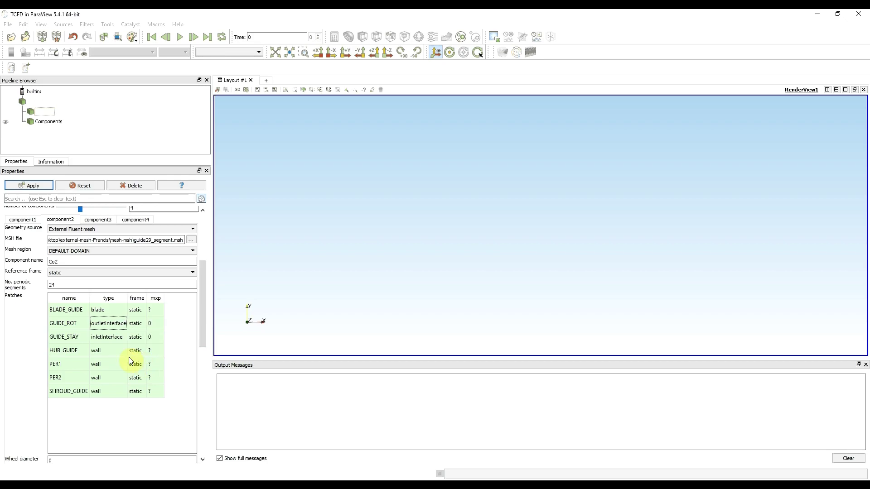
Set the type of component2's HUB_GUIDE patch to hub.
{"action": "left_click", "coordinate": [110, 348]}
{"action": "left_click", "coordinate": [110, 349]}
{"action": "scroll", "coordinate": [116, 385], "scroll_direction": "down", "scroll_amount": 3}
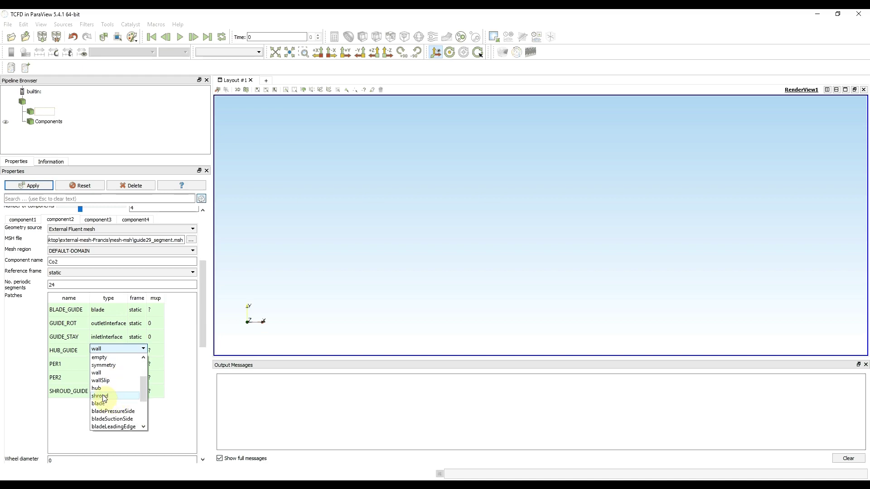
{"action": "left_click", "coordinate": [99, 388]}
Set component2's PER1 and PER2 patches to type rotationAMI and connect PER1 to PER2.
{"action": "left_click", "coordinate": [115, 367]}
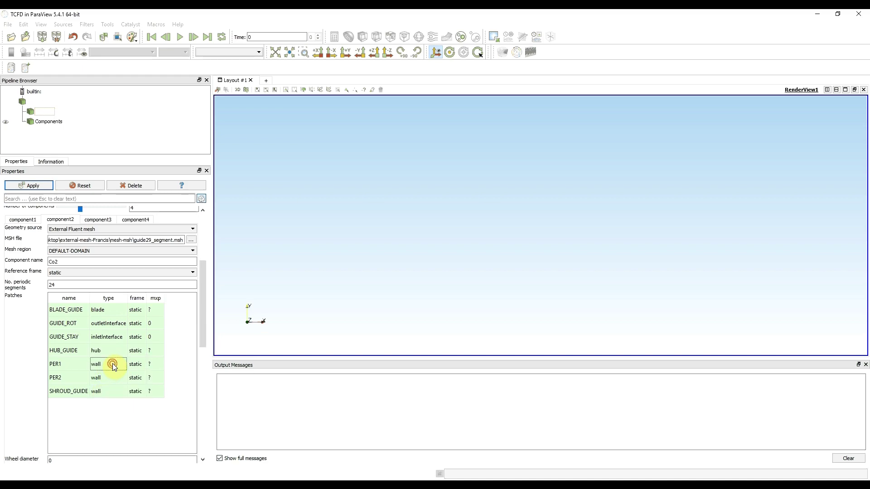
{"action": "left_click", "coordinate": [114, 367]}
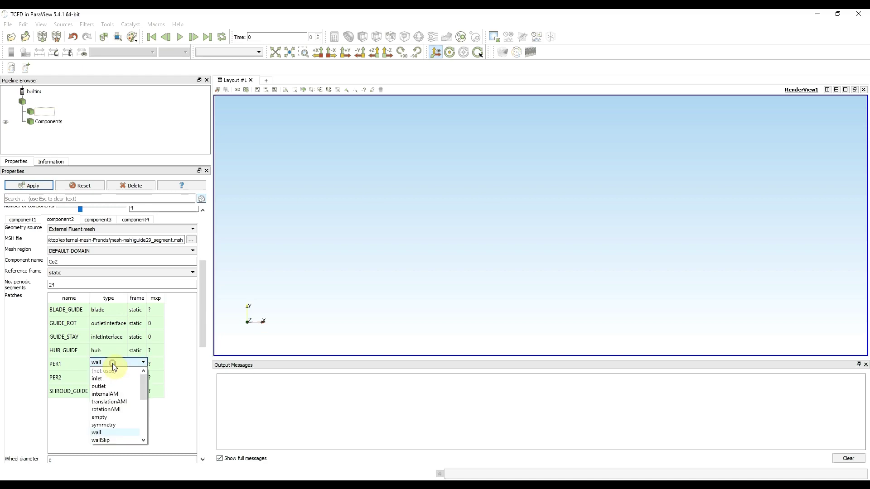
{"action": "left_click", "coordinate": [116, 409]}
{"action": "left_click", "coordinate": [111, 375]}
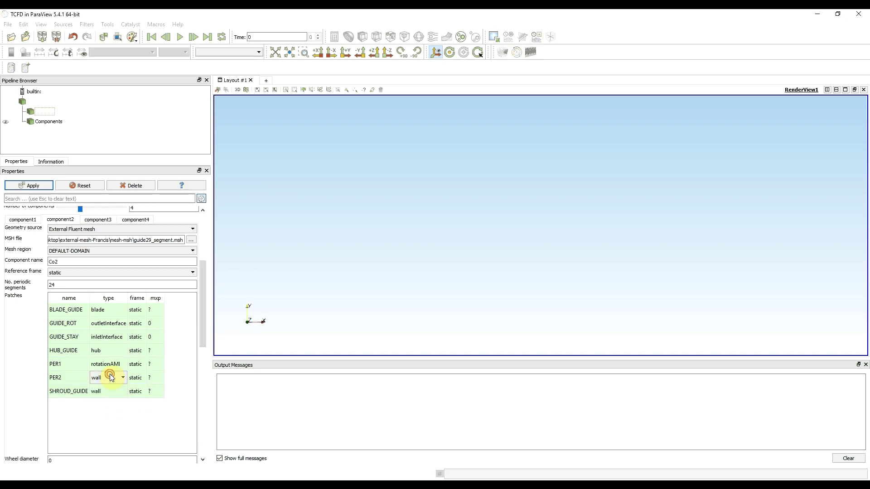
{"action": "left_click", "coordinate": [110, 374]}
{"action": "left_click", "coordinate": [116, 424]}
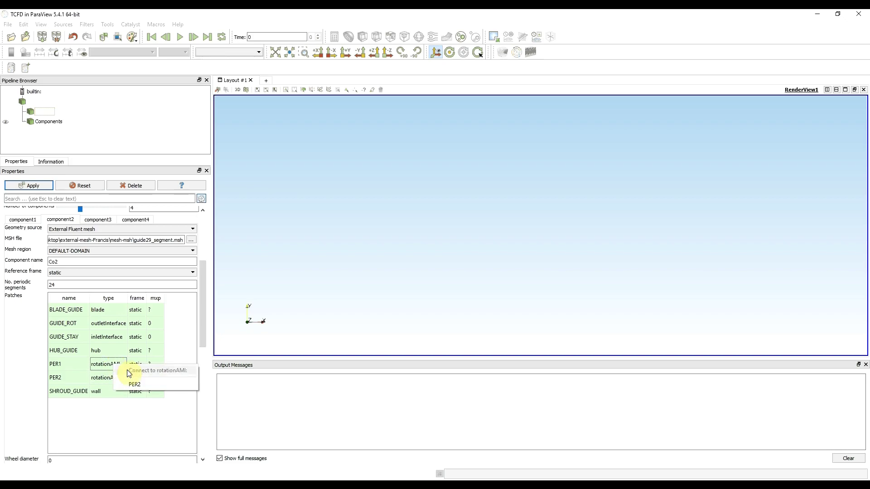
{"action": "left_click", "coordinate": [140, 384]}
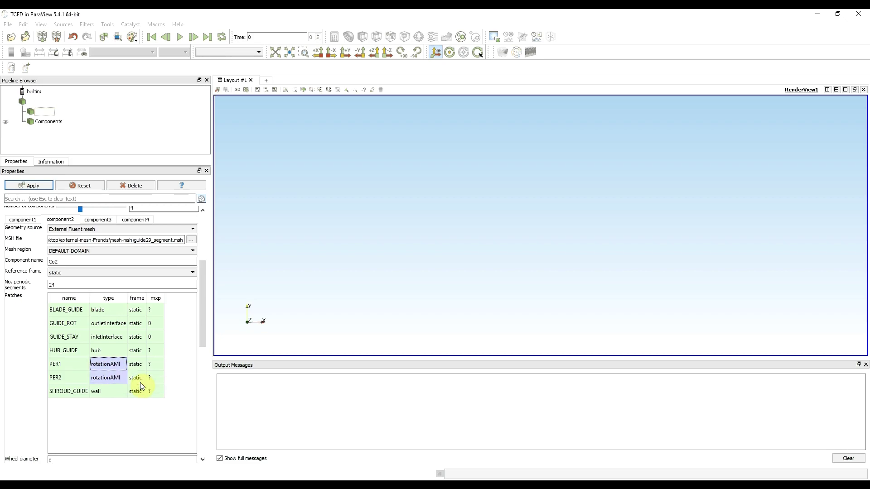
Set the type of component2's SHROUD_GUIDE patch to shroud.
{"action": "double_click", "coordinate": [110, 390]}
{"action": "left_click", "coordinate": [110, 390]}
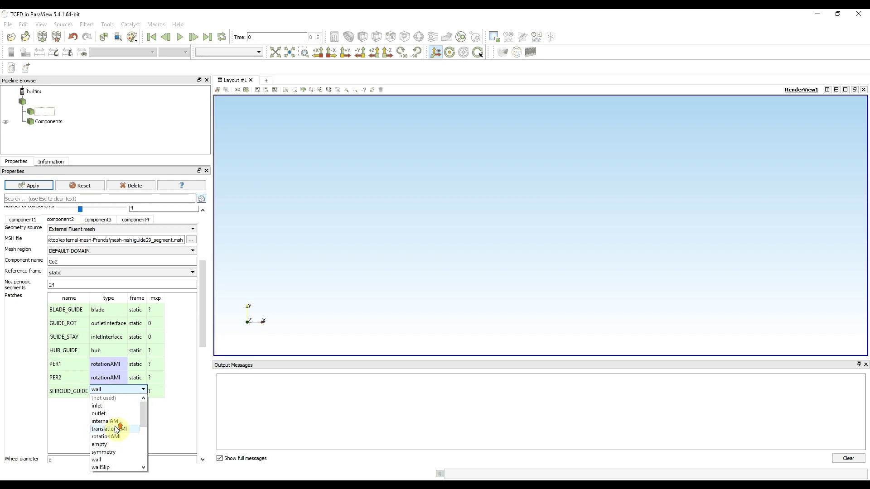
{"action": "scroll", "coordinate": [115, 429], "scroll_direction": "down", "scroll_amount": 1}
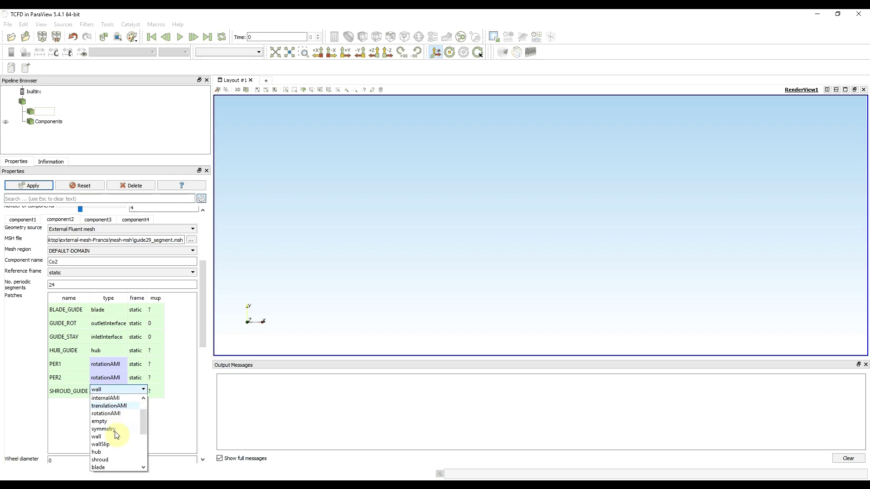
{"action": "left_click", "coordinate": [112, 460]}
{"action": "left_click", "coordinate": [141, 422]}
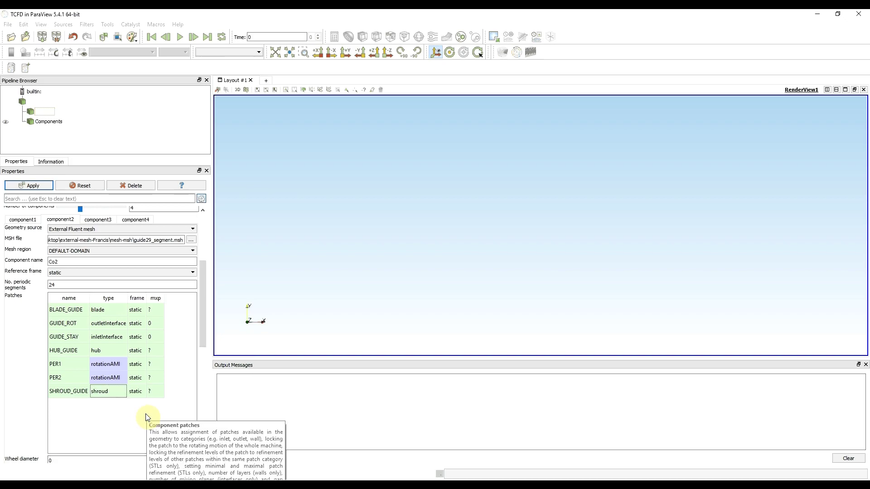
Set component3's geometry source to External Fluent mesh and load rotor_segment.msh as its mesh file.
{"action": "left_click", "coordinate": [101, 223]}
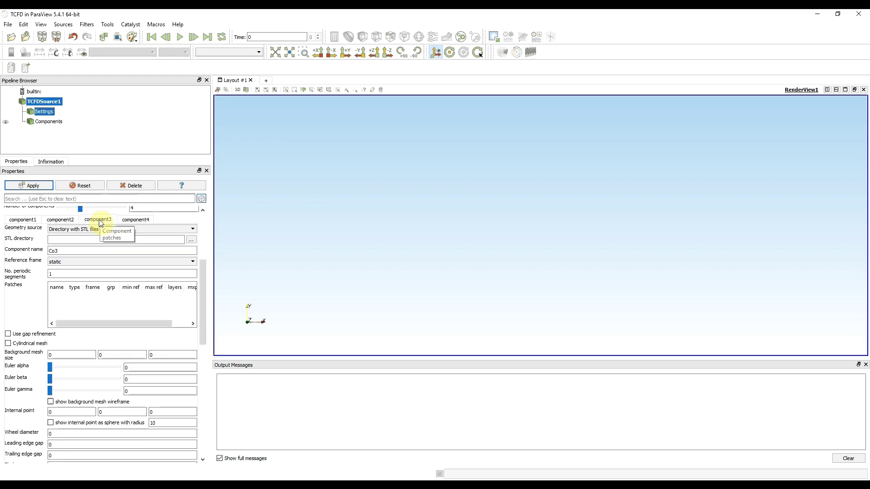
{"action": "left_click", "coordinate": [192, 229]}
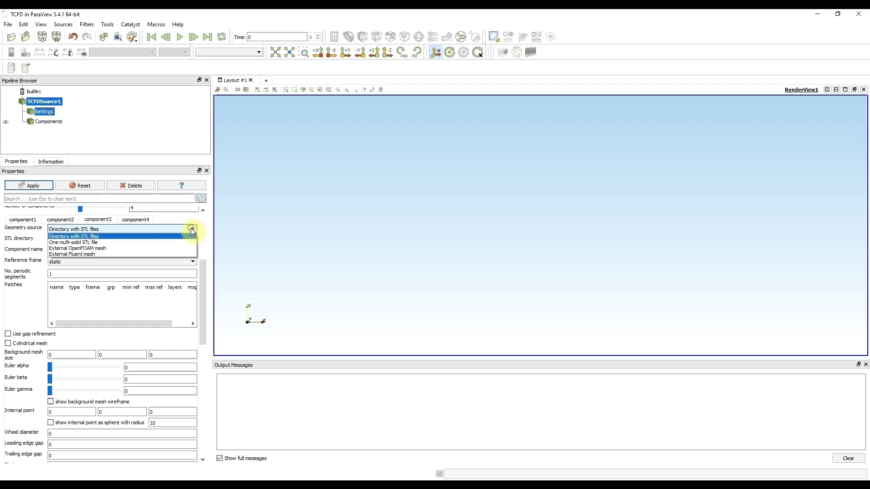
{"action": "left_click", "coordinate": [86, 253]}
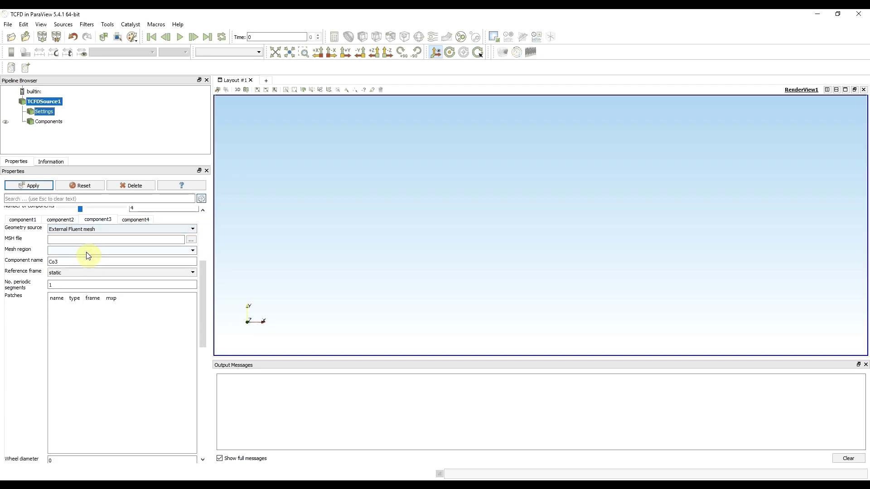
{"action": "left_click", "coordinate": [191, 239]}
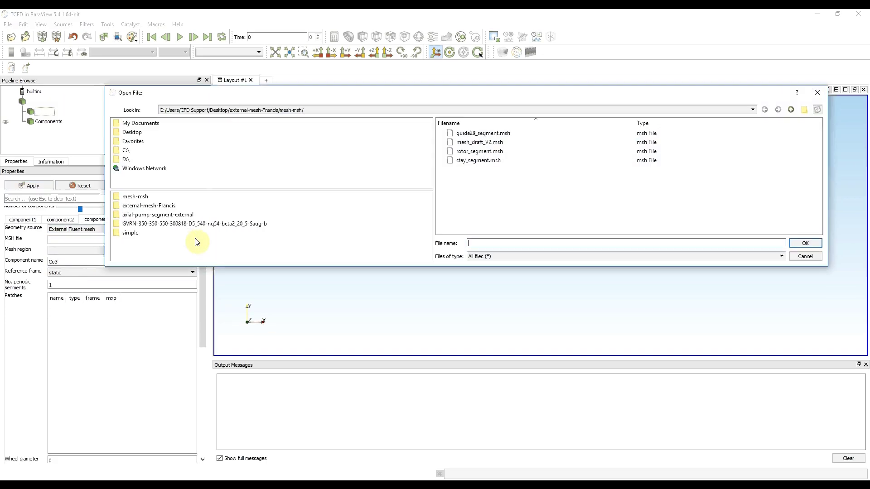
{"action": "left_click", "coordinate": [478, 151]}
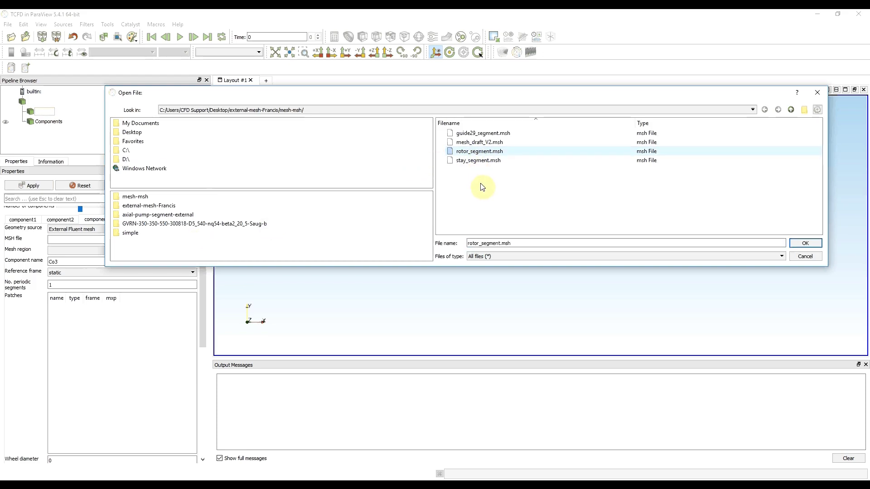
{"action": "left_click", "coordinate": [804, 243]}
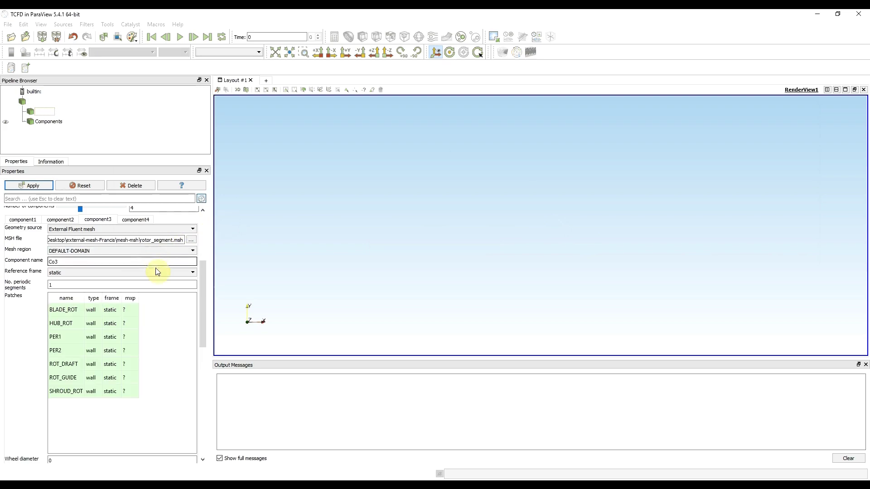
Set component3's reference frame to rotating and its number of periodic segments to 13.
{"action": "left_click", "coordinate": [177, 272]}
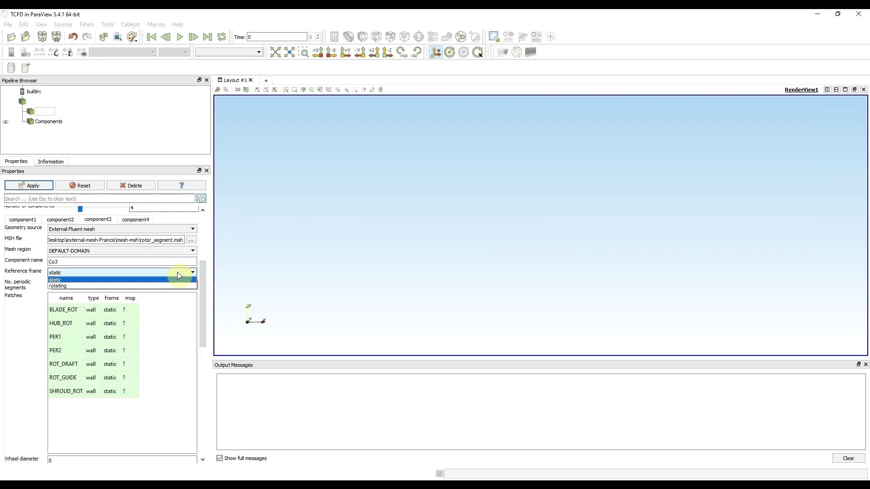
{"action": "left_click", "coordinate": [61, 286]}
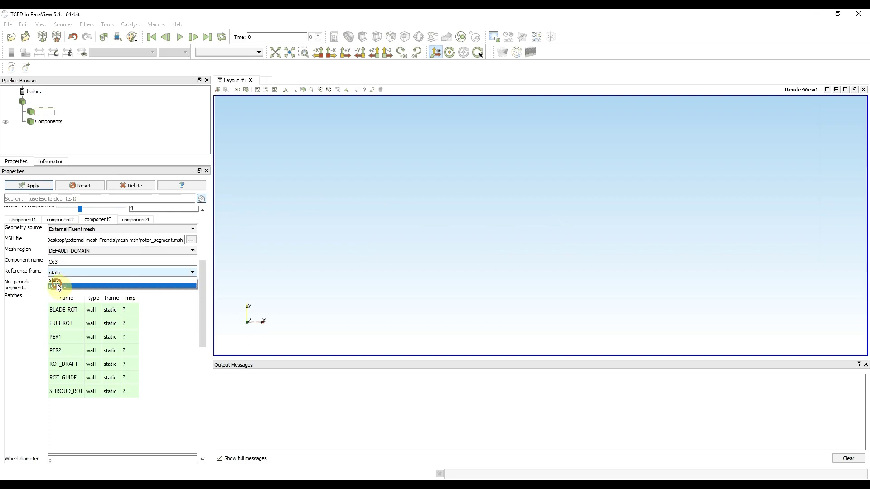
{"action": "double_click", "coordinate": [56, 285]}
{"action": "type", "text": "13"}
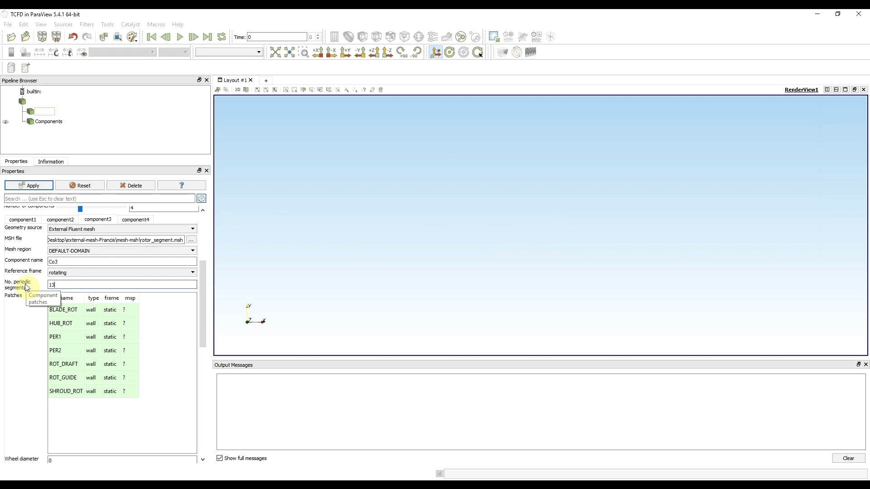
{"action": "left_click", "coordinate": [23, 325]}
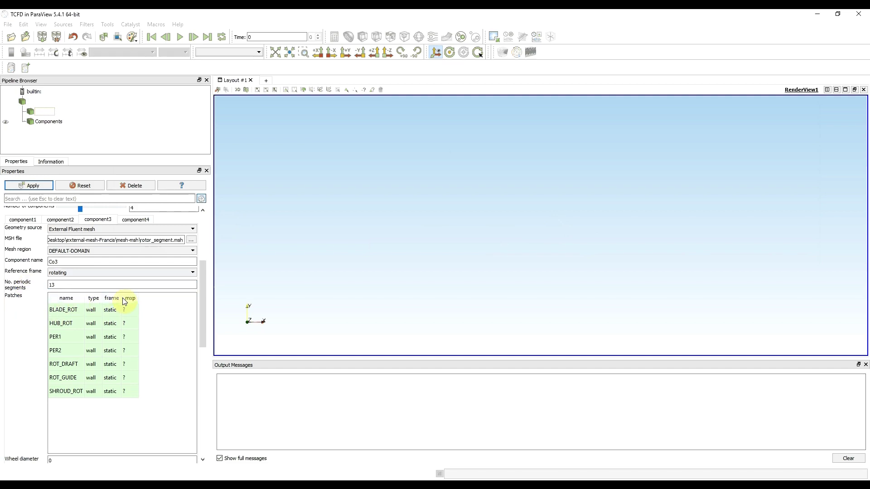
Set component3's BLADE_ROT patch to type blade and its HUB_ROT patch to type hub.
{"action": "double_click", "coordinate": [94, 310]}
{"action": "left_click", "coordinate": [96, 309]}
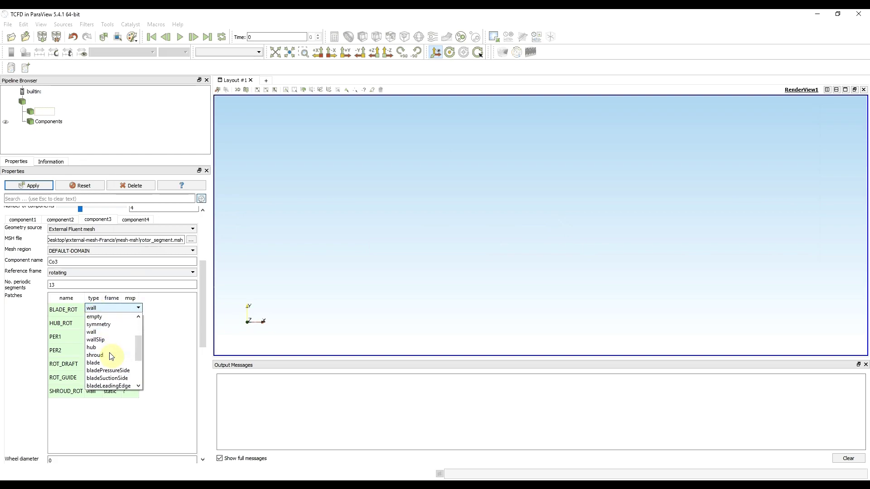
{"action": "left_click", "coordinate": [102, 364]}
{"action": "left_click", "coordinate": [94, 326]}
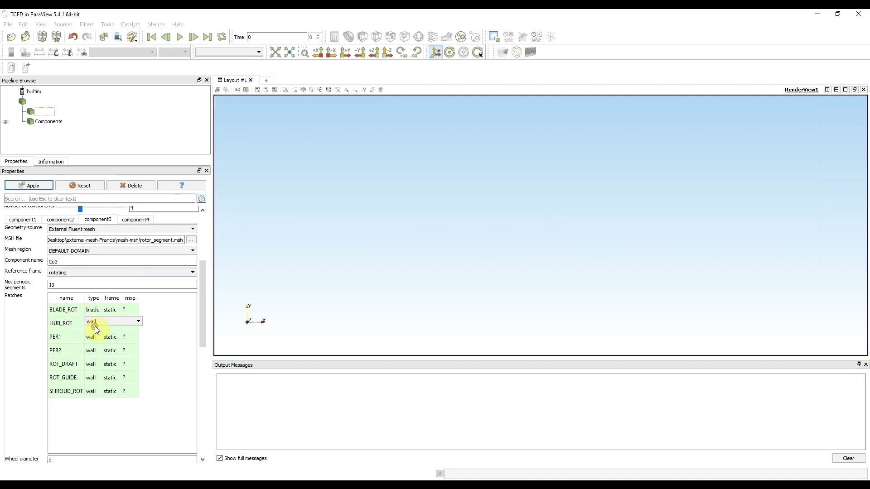
{"action": "left_click", "coordinate": [95, 324]}
{"action": "left_click", "coordinate": [97, 321]}
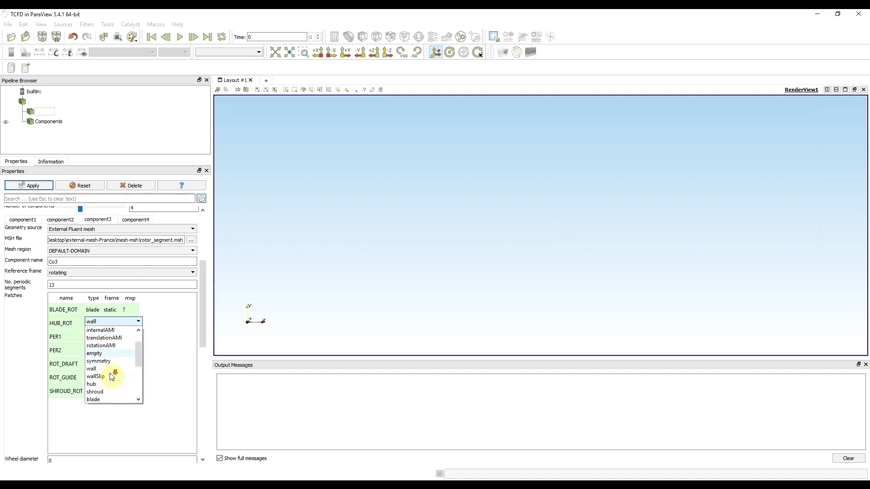
Set component3's PER1 and PER2 patches to type rotationAMI and connect PER1 to PER2.
{"action": "left_click", "coordinate": [95, 338]}
{"action": "left_click", "coordinate": [95, 336]}
{"action": "left_click", "coordinate": [95, 336]}
{"action": "left_click", "coordinate": [106, 381]}
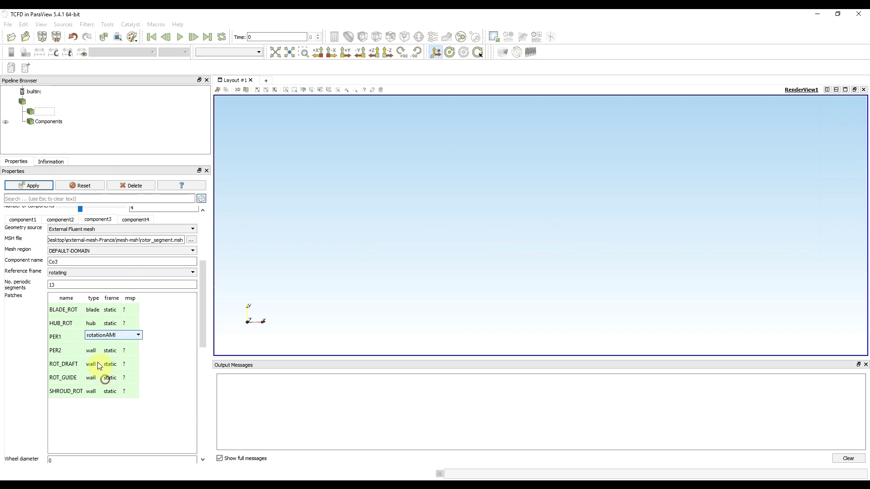
{"action": "left_click", "coordinate": [96, 349]}
{"action": "left_click", "coordinate": [96, 349]}
{"action": "left_click", "coordinate": [108, 394]}
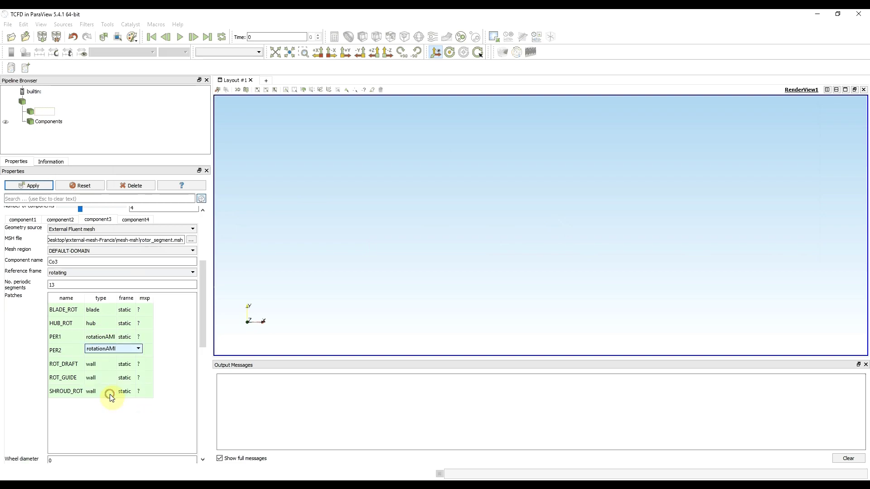
{"action": "right_click", "coordinate": [100, 337]}
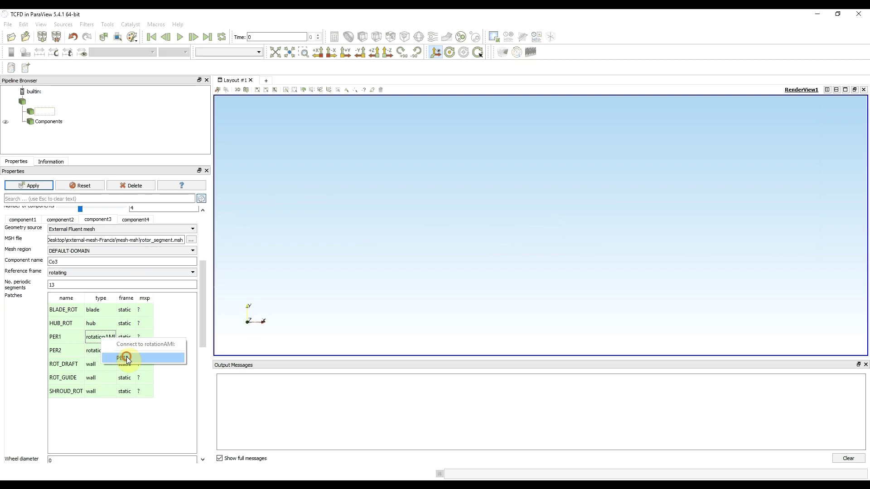
{"action": "left_click", "coordinate": [125, 357]}
Set component3's ROT_DRAFT patch to type outletInterface and its ROT_GUIDE patch to type inletInterface.
{"action": "double_click", "coordinate": [97, 363]}
{"action": "left_click", "coordinate": [99, 365]}
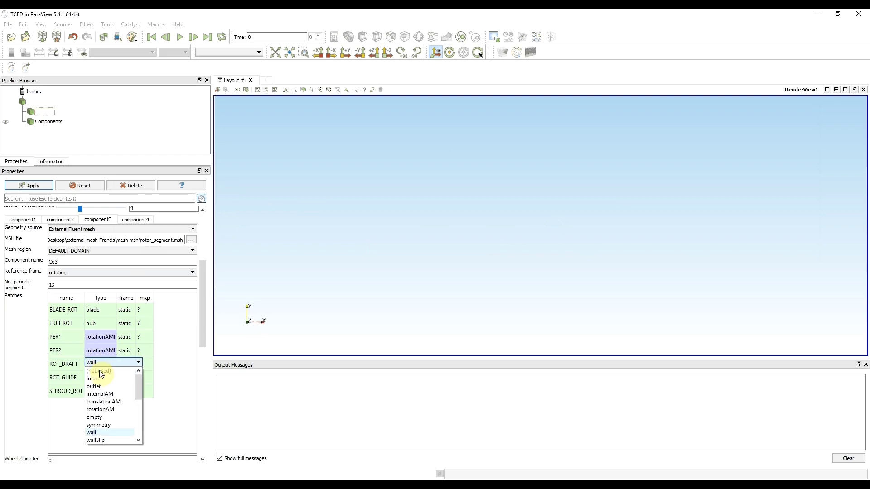
{"action": "scroll", "coordinate": [118, 412], "scroll_direction": "down", "scroll_amount": 3}
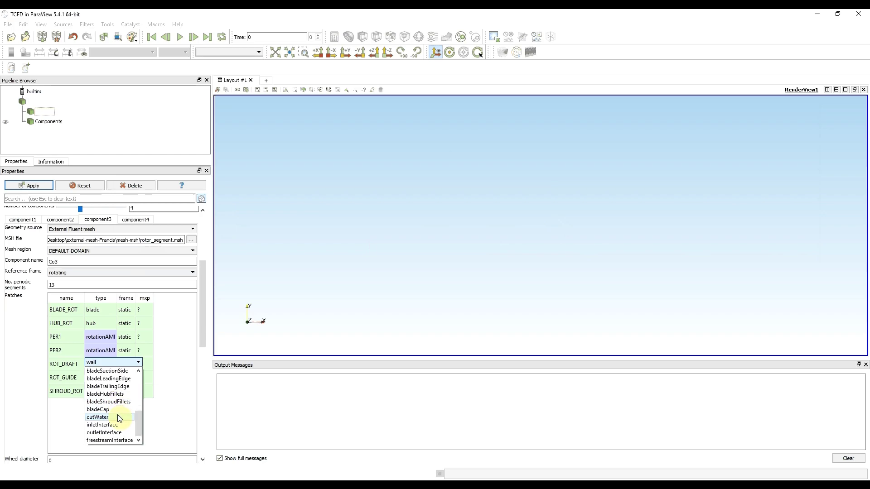
{"action": "left_click", "coordinate": [117, 433]}
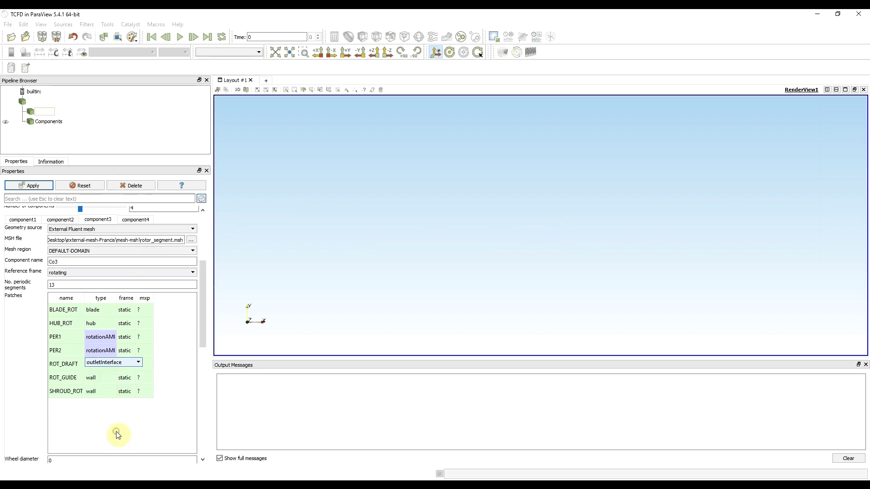
{"action": "left_click", "coordinate": [96, 378]}
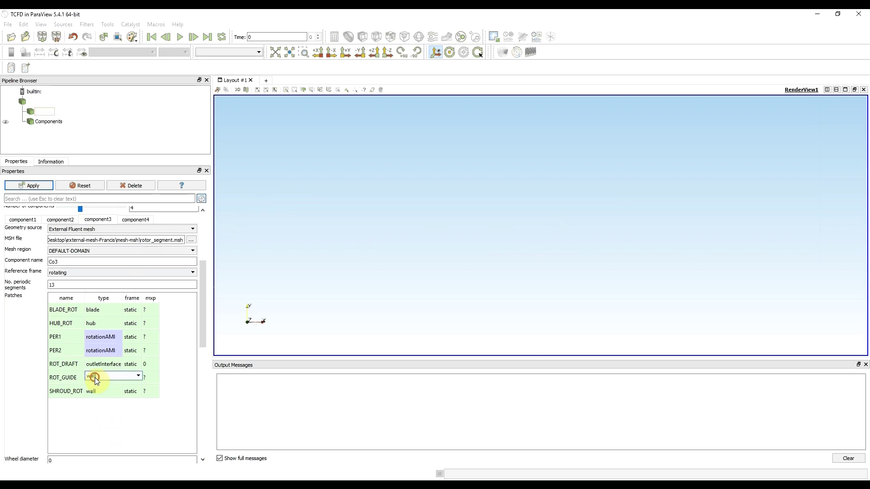
{"action": "left_click", "coordinate": [93, 379]}
{"action": "scroll", "coordinate": [116, 437], "scroll_direction": "down", "scroll_amount": 2}
{"action": "scroll", "coordinate": [119, 442], "scroll_direction": "down", "scroll_amount": 4}
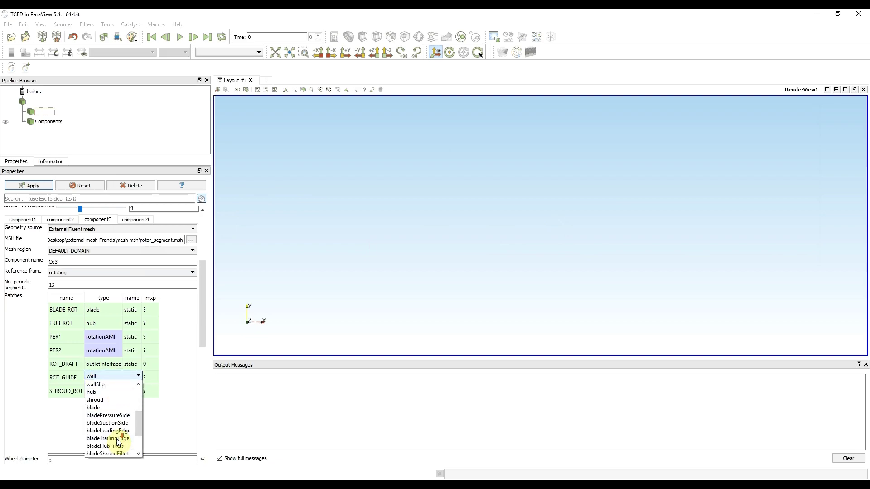
{"action": "left_click", "coordinate": [113, 439]}
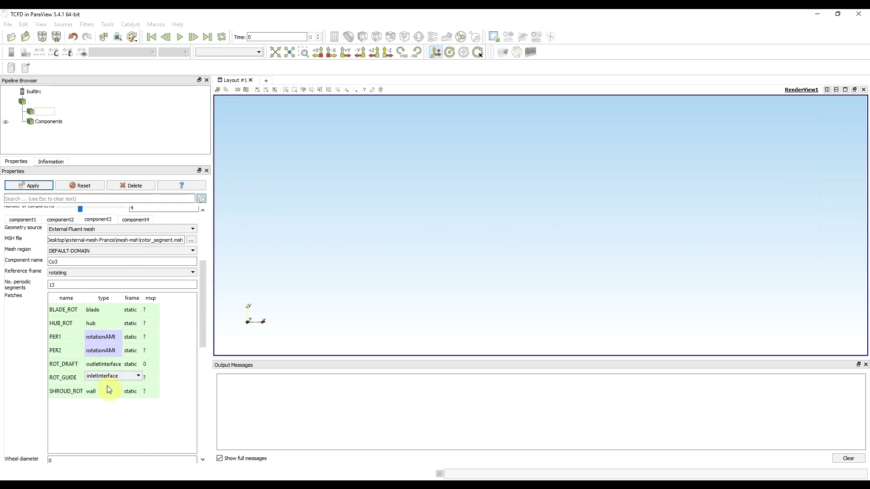
{"action": "left_click", "coordinate": [43, 378]}
Connect component3's ROT_GUIDE interface to component Co2 and its ROT_DRAFT interface to component Co4.
{"action": "right_click", "coordinate": [100, 379]}
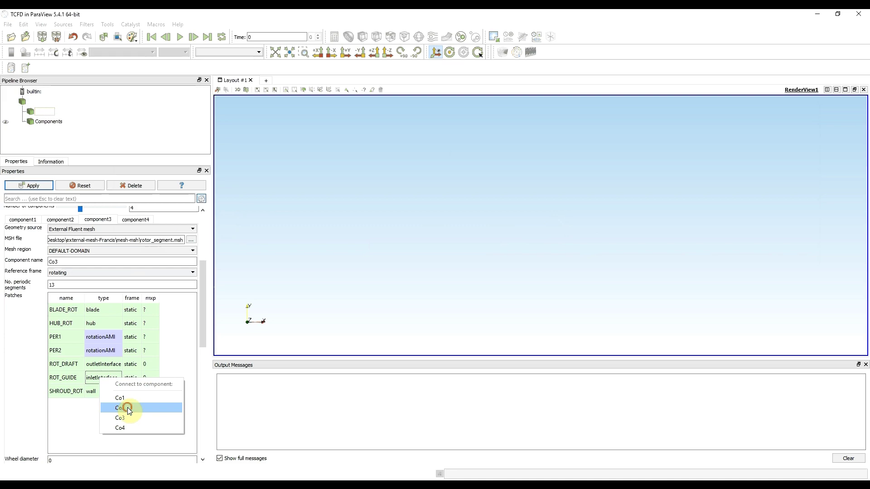
{"action": "left_click", "coordinate": [127, 406]}
{"action": "right_click", "coordinate": [109, 366]}
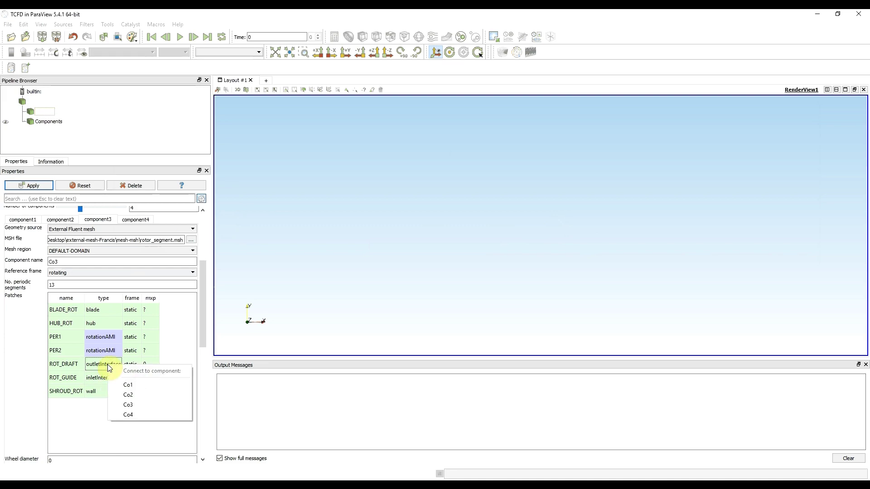
{"action": "left_click", "coordinate": [135, 413]}
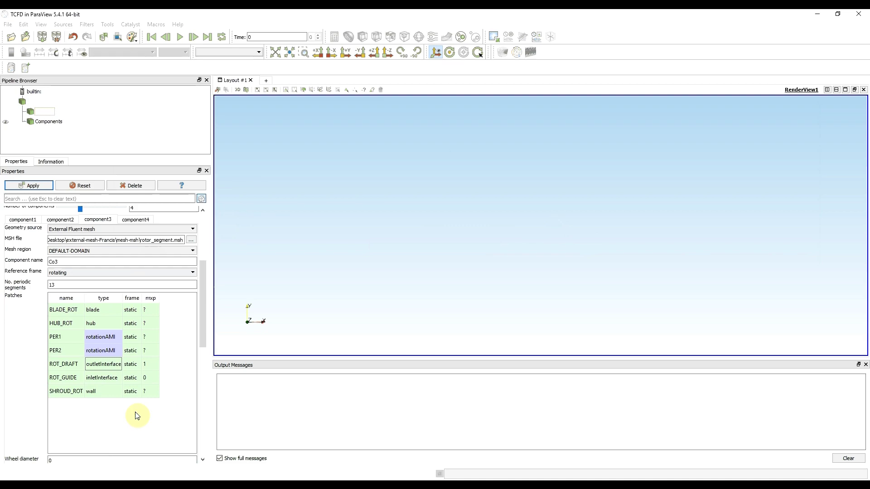
Set the type of component3's SHROUD_ROT patch to shroud.
{"action": "double_click", "coordinate": [103, 390]}
{"action": "left_click", "coordinate": [104, 389]}
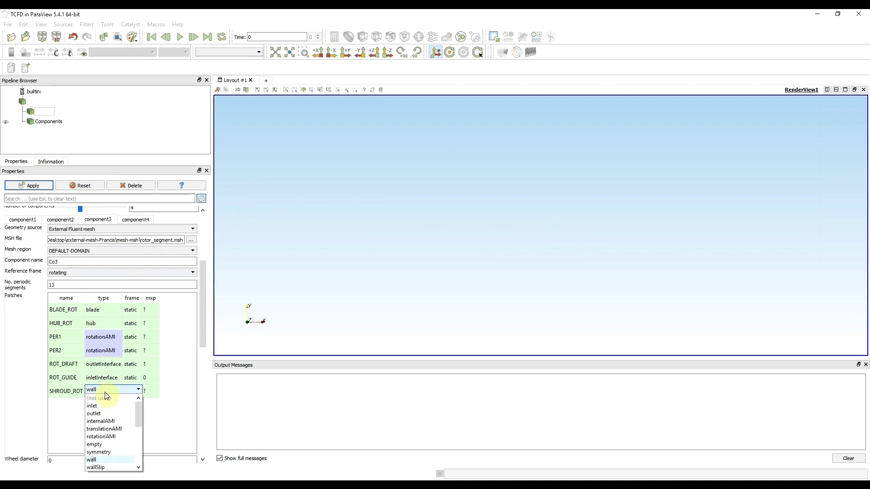
{"action": "scroll", "coordinate": [113, 445], "scroll_direction": "down", "scroll_amount": 2}
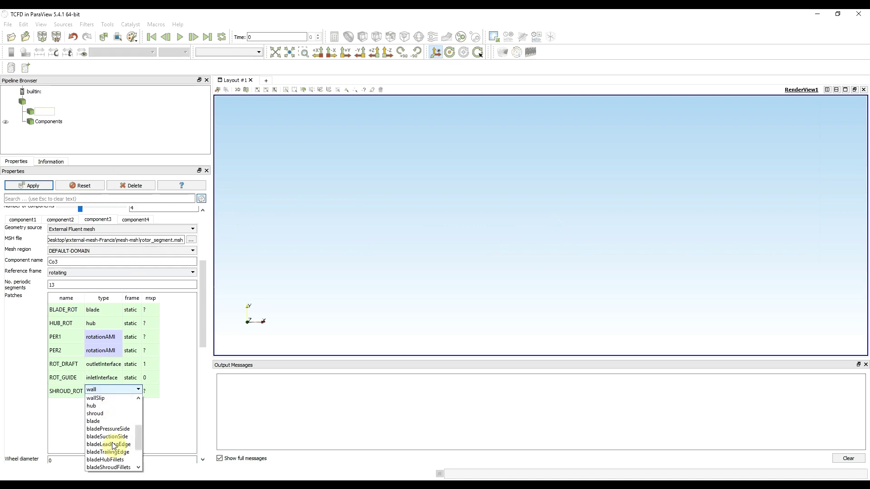
{"action": "left_click", "coordinate": [101, 413]}
{"action": "left_click", "coordinate": [134, 422]}
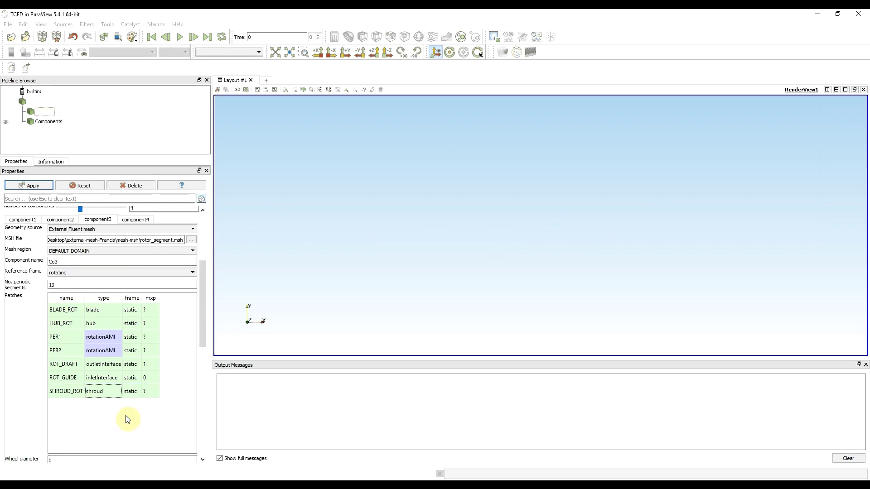
Set component4's geometry source to External Fluent mesh and load mesh_draft_V2.msh as its mesh file.
{"action": "left_click", "coordinate": [136, 221]}
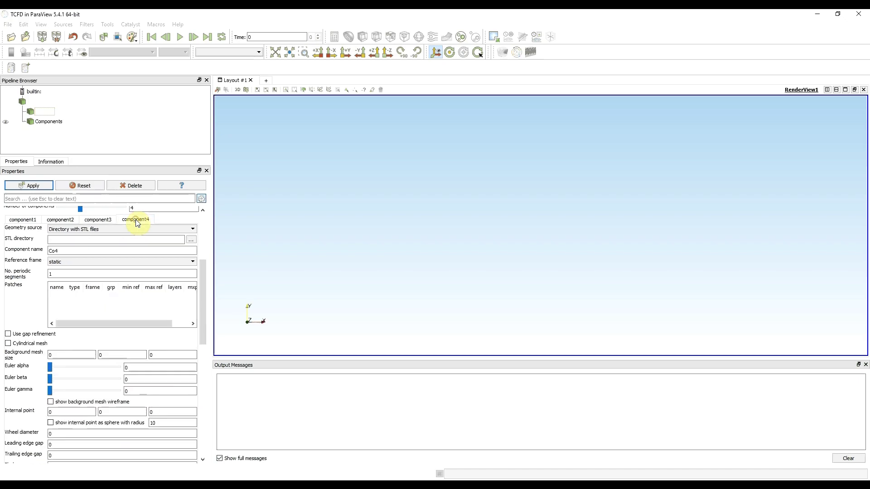
{"action": "left_click", "coordinate": [192, 229]}
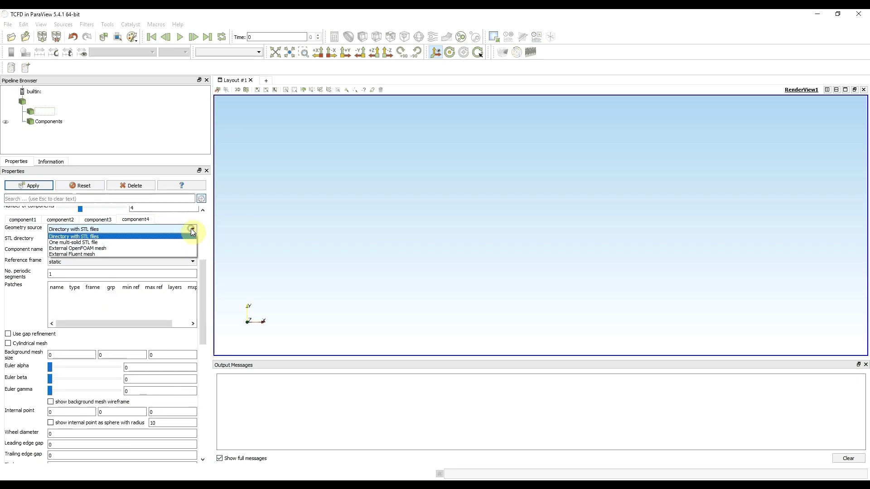
{"action": "left_click", "coordinate": [88, 253]}
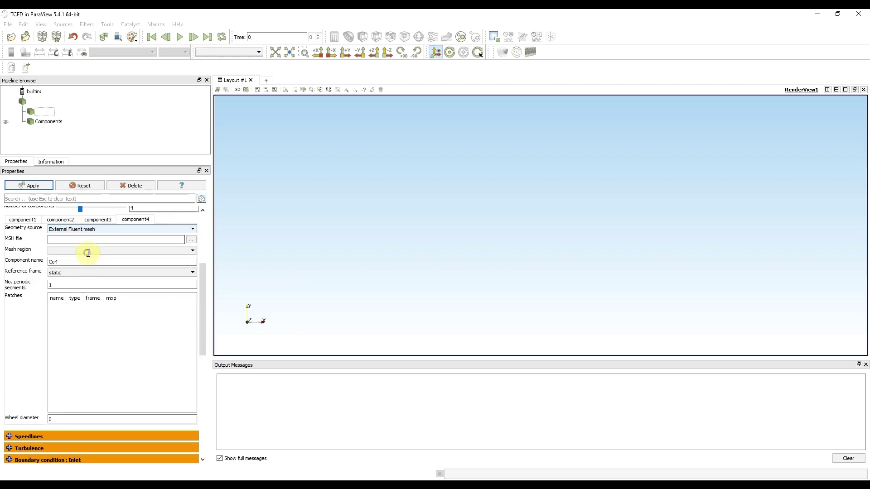
{"action": "left_click", "coordinate": [191, 240]}
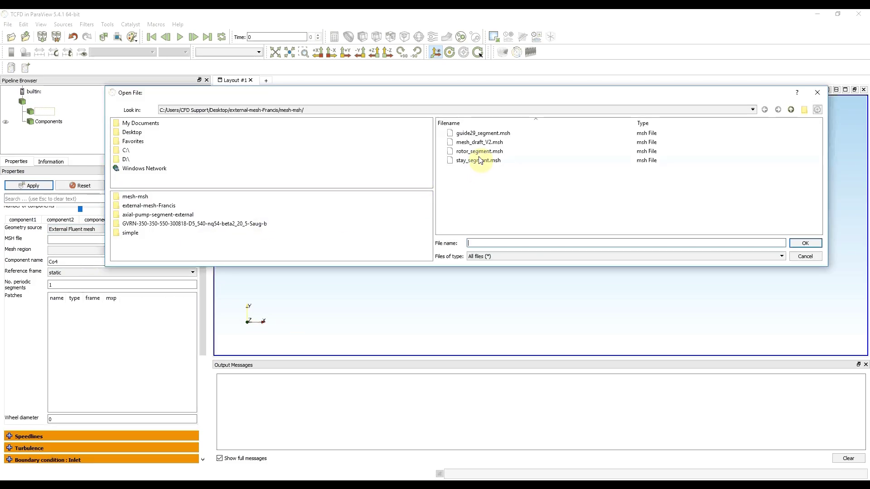
{"action": "left_click", "coordinate": [482, 143]}
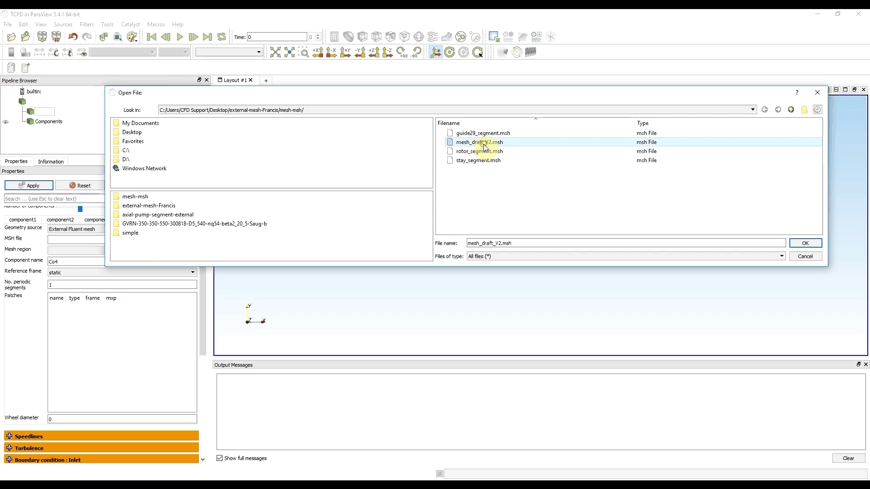
{"action": "left_click", "coordinate": [805, 243]}
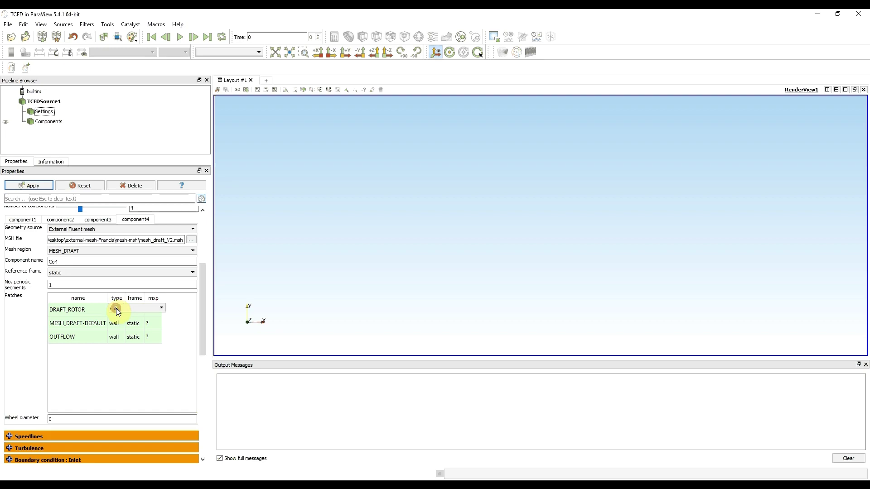
Set component4's DRAFT_ROTOR patch to type inletInterface and connect it to component Co3.
{"action": "left_click", "coordinate": [116, 308]}
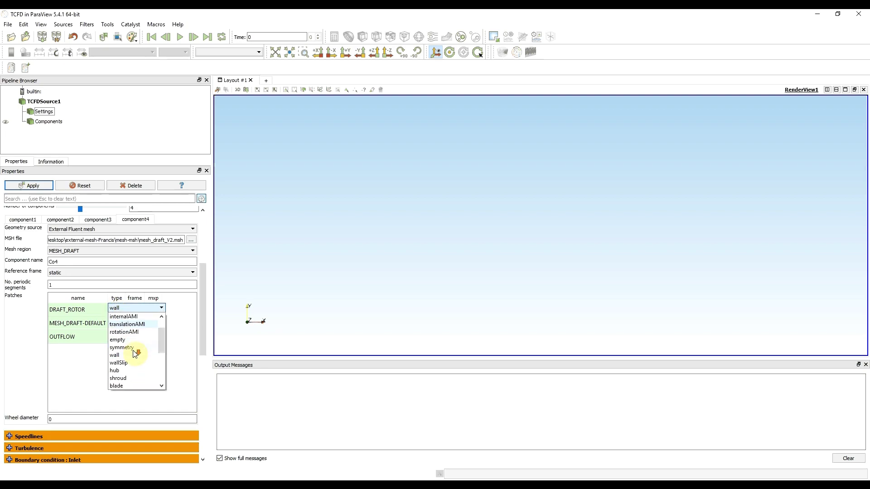
{"action": "scroll", "coordinate": [135, 354], "scroll_direction": "down", "scroll_amount": 3}
{"action": "scroll", "coordinate": [139, 365], "scroll_direction": "down", "scroll_amount": 2}
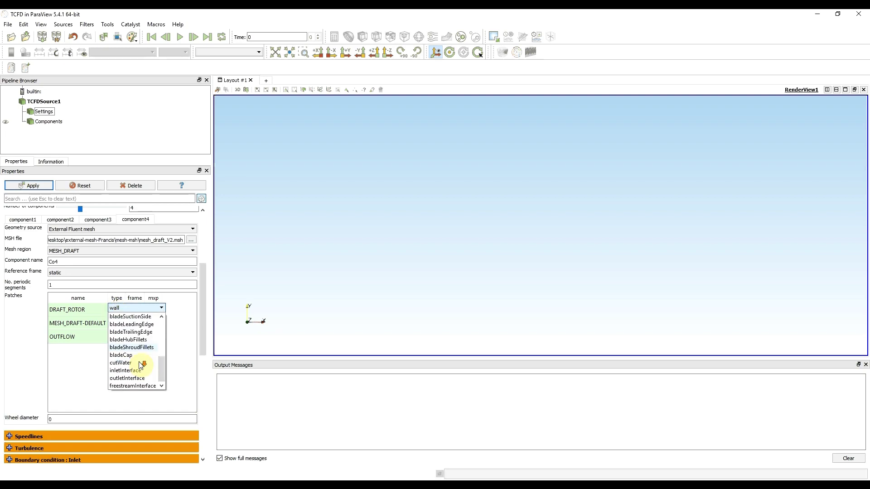
{"action": "left_click", "coordinate": [132, 367]}
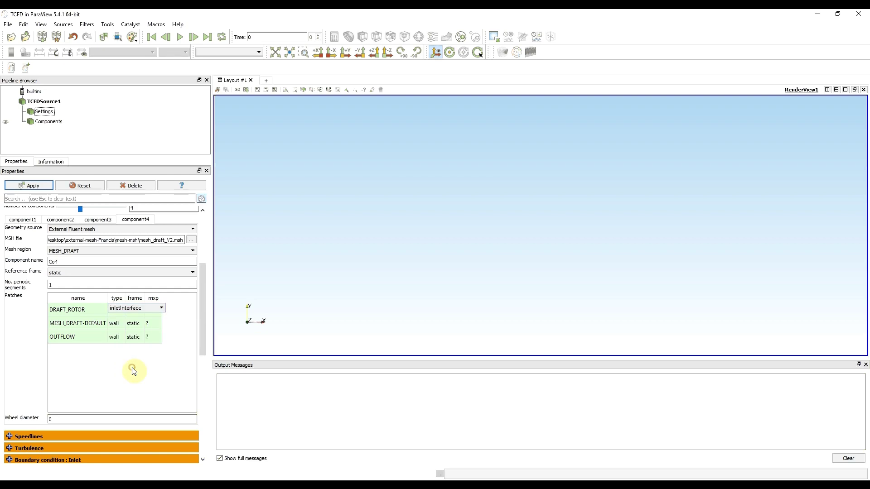
{"action": "left_click", "coordinate": [121, 309]}
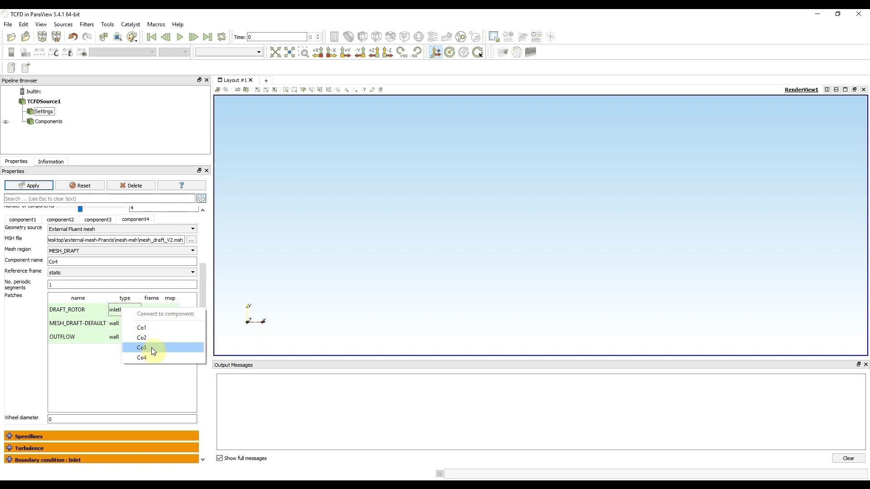
{"action": "left_click", "coordinate": [152, 347]}
Set the type of component4's OUTFLOW patch to outlet.
{"action": "left_click", "coordinate": [124, 324]}
{"action": "double_click", "coordinate": [122, 336]}
{"action": "left_click", "coordinate": [121, 336]}
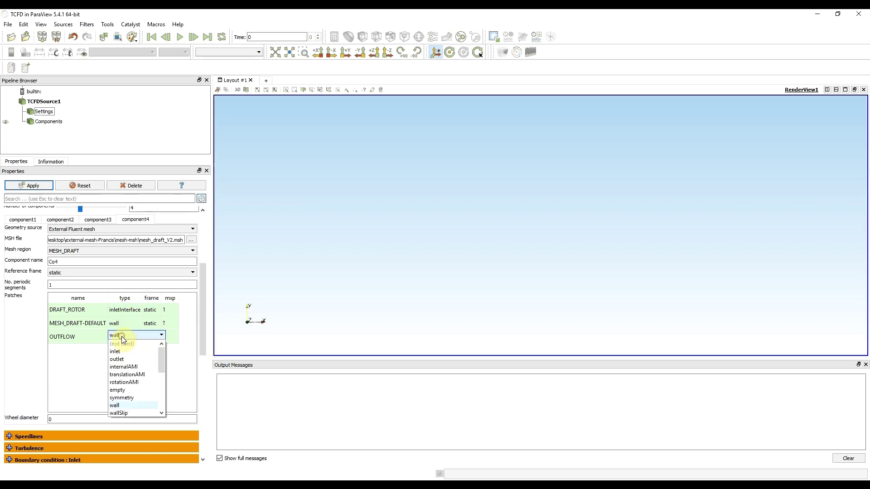
{"action": "left_click", "coordinate": [122, 359]}
{"action": "left_click", "coordinate": [146, 372]}
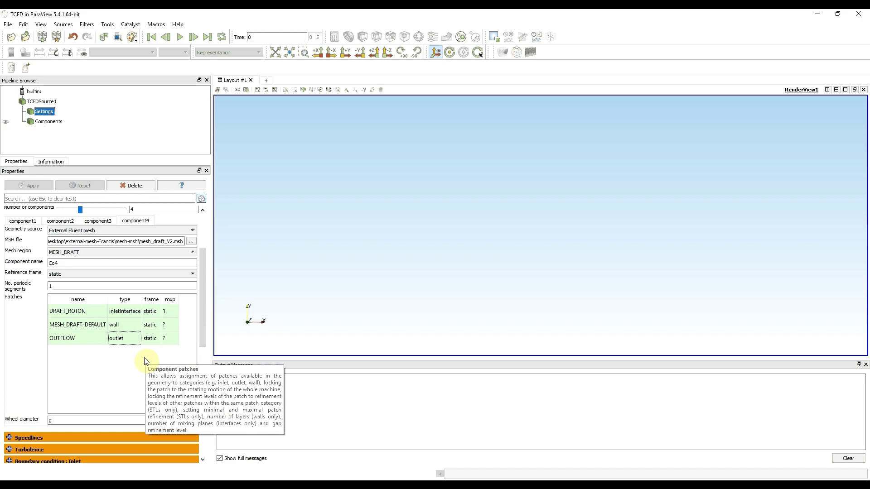
Add a TCFD manager to the applied settings and write the case files.
{"action": "left_click", "coordinate": [519, 51]}
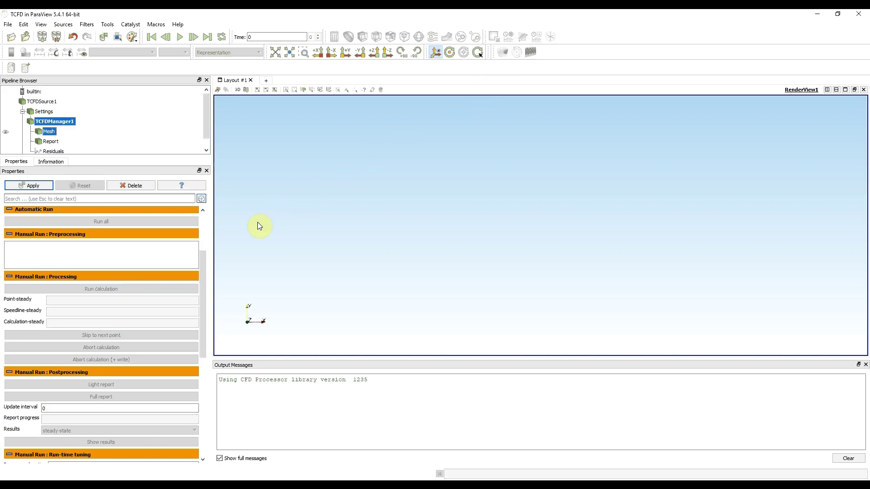
{"action": "left_click_drag", "start_coordinate": [203, 284], "coordinate": [208, 248]}
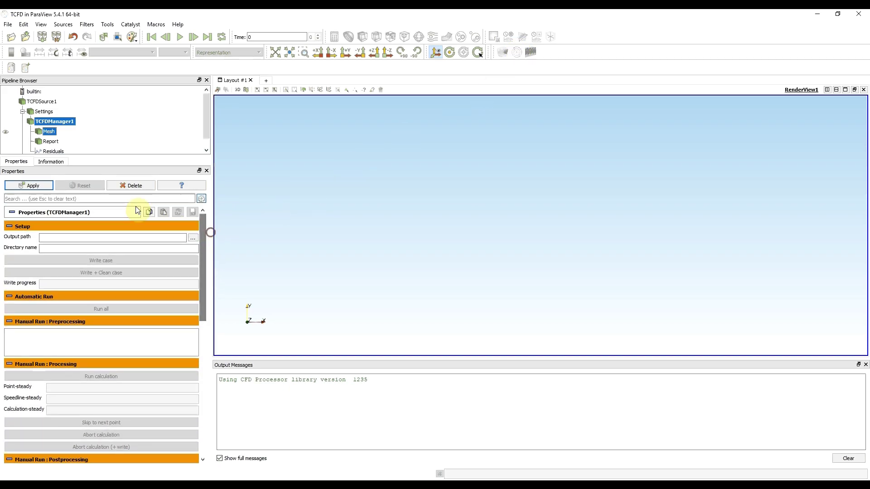
{"action": "left_click", "coordinate": [20, 187]}
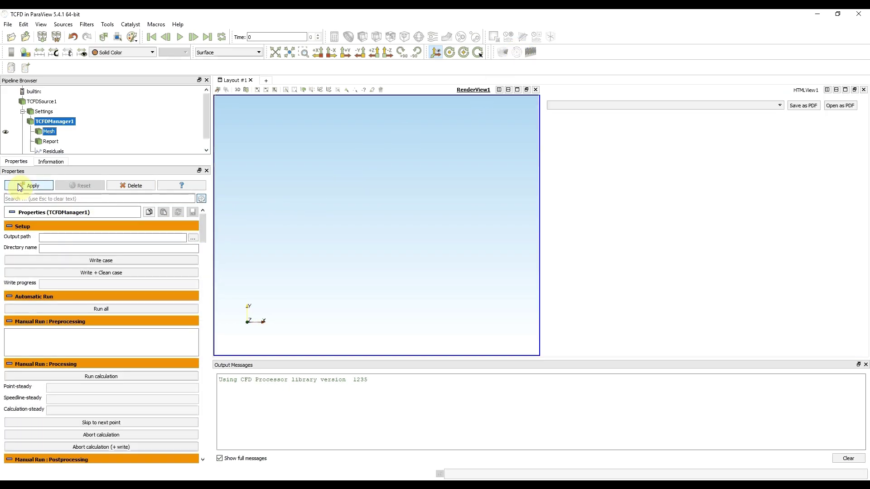
{"action": "left_click", "coordinate": [135, 261]}
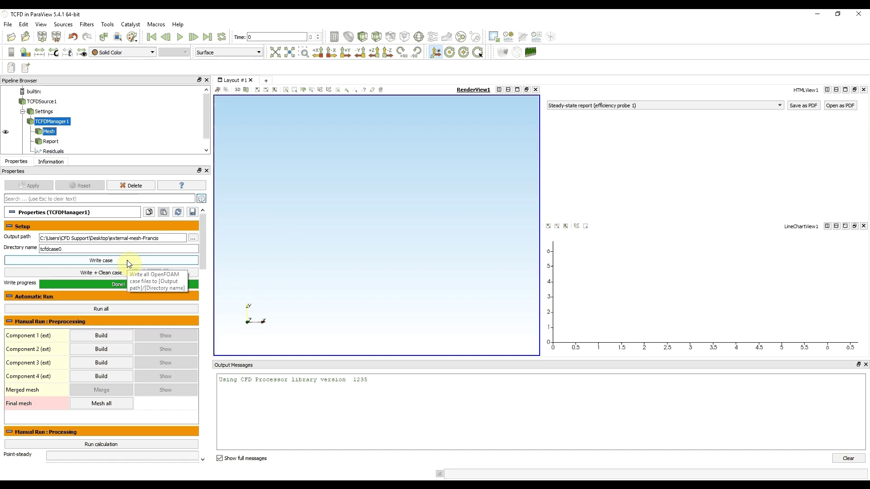
Mesh all components into the final mesh, and show the component 1 mesh and the merged mesh.
{"action": "left_click", "coordinate": [121, 405]}
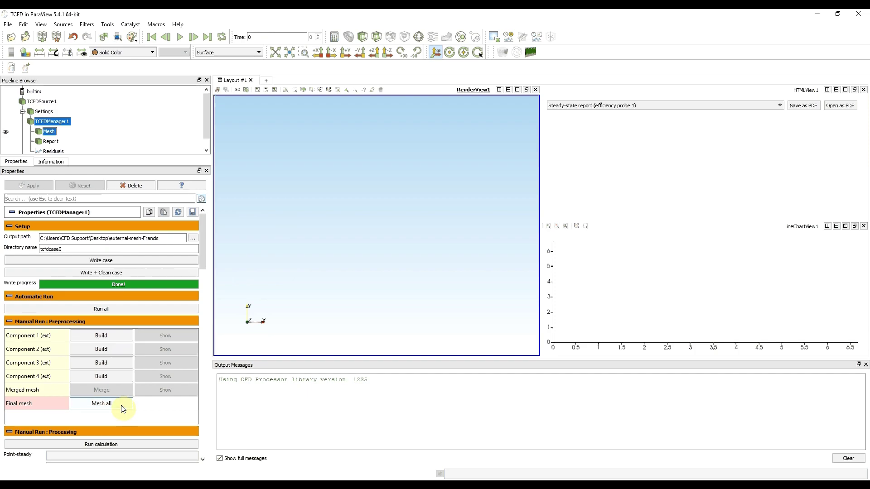
{"action": "left_click", "coordinate": [123, 408]}
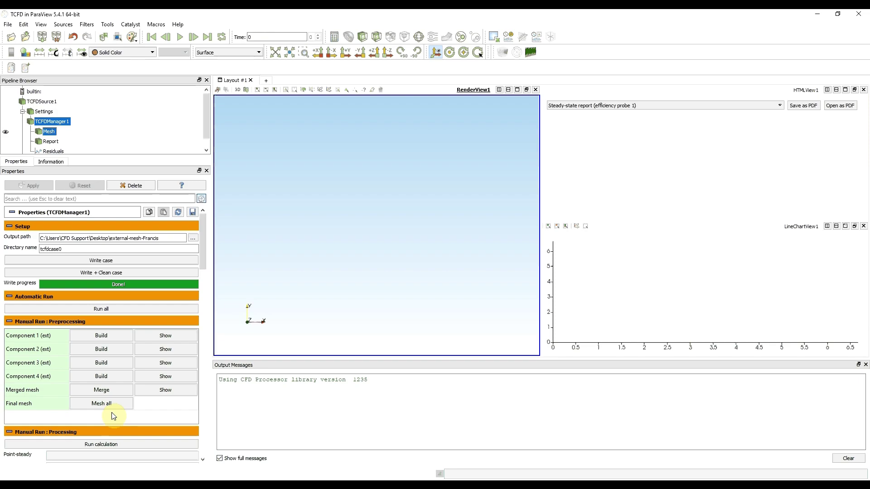
{"action": "left_click", "coordinate": [157, 339]}
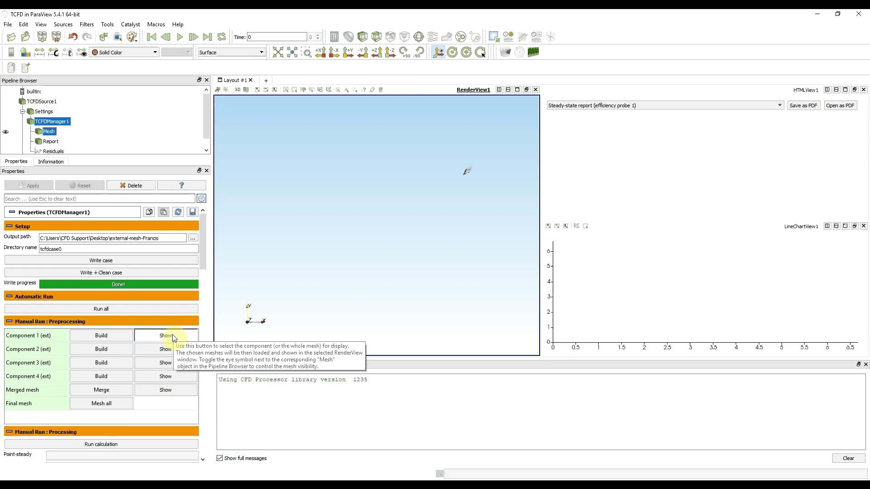
{"action": "left_click", "coordinate": [185, 393]}
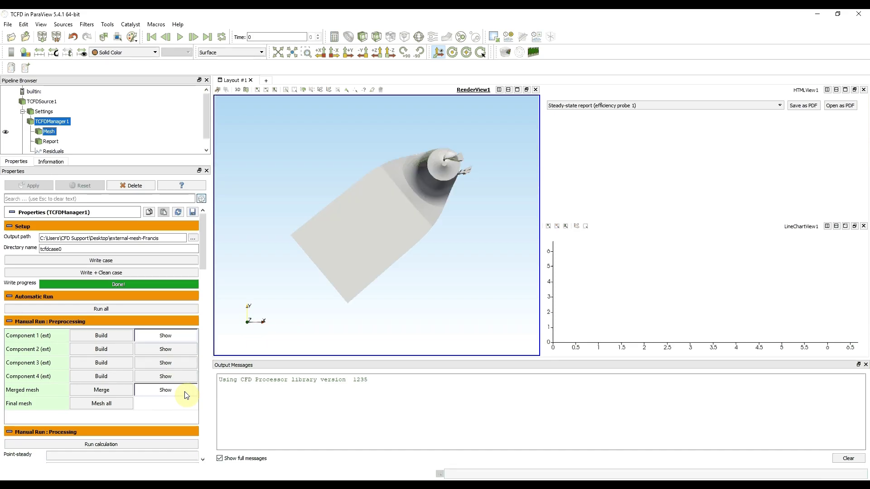
Set the mesh representation to Surface With Edges and examine the mesh cells around the blade segments and the top of the draft tube.
{"action": "left_click", "coordinate": [234, 53]}
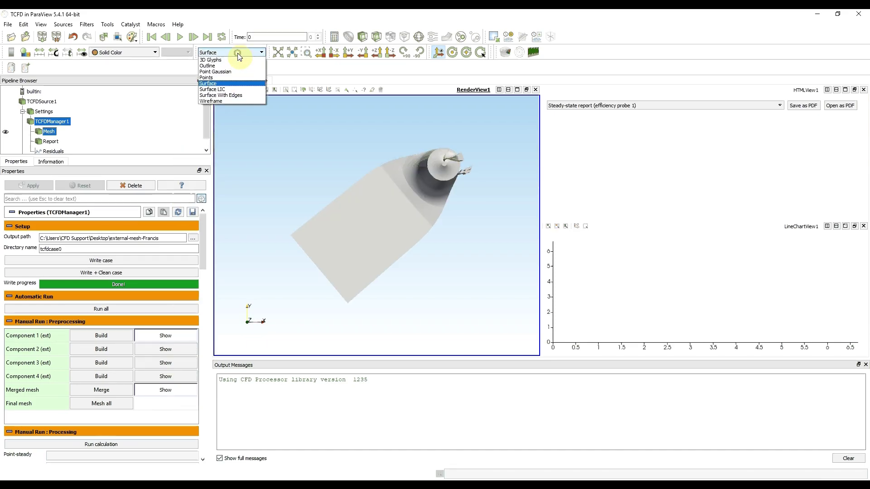
{"action": "left_click", "coordinate": [239, 95]}
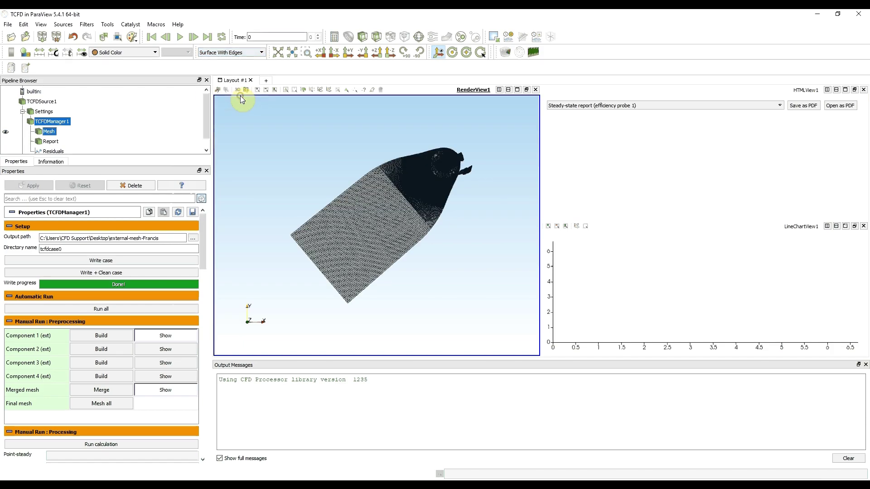
{"action": "right_click_drag", "start_coordinate": [448, 148], "coordinate": [452, 208]}
{"action": "middle_click_drag", "start_coordinate": [451, 180], "coordinate": [395, 257]}
{"action": "right_click_drag", "start_coordinate": [447, 191], "coordinate": [452, 226]}
{"action": "left_click_drag", "start_coordinate": [441, 235], "coordinate": [358, 254]}
{"action": "right_click_drag", "start_coordinate": [393, 178], "coordinate": [395, 227]}
{"action": "left_click_drag", "start_coordinate": [395, 227], "coordinate": [396, 260]}
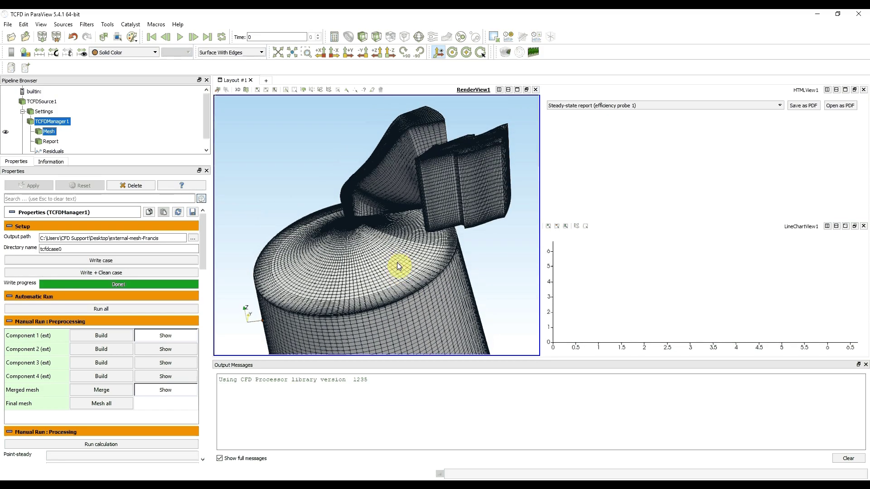